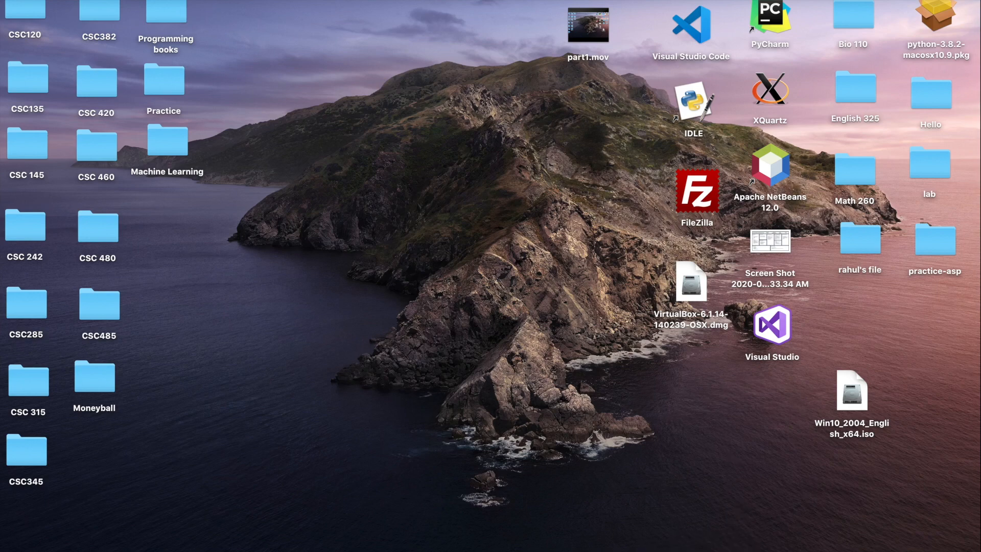
# In a maximized Chrome window, search 'virtualbox oracle download' and open the Downloads – Oracle VM VirtualBox result
pyautogui.click(705, 546)
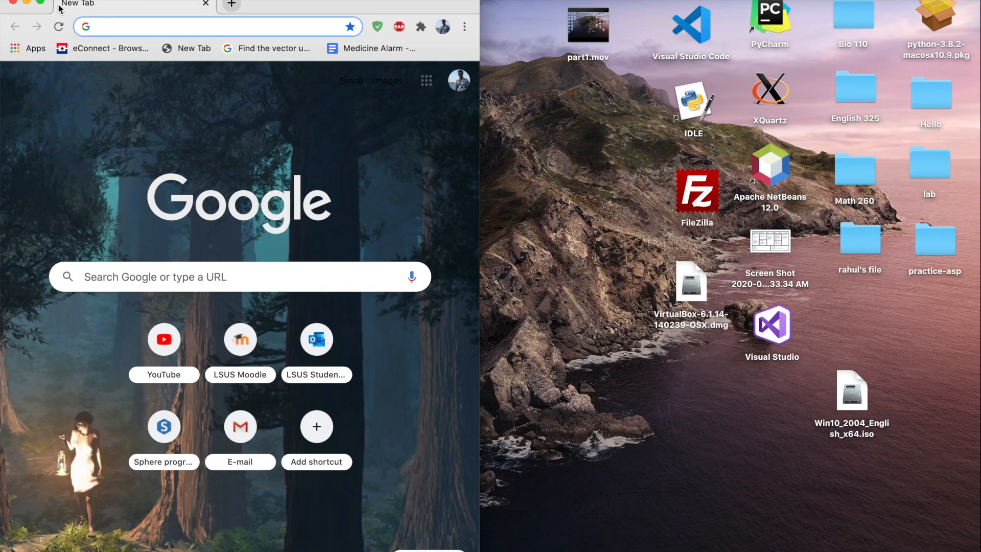
pyautogui.click(40, 2)
pyautogui.click(254, 11)
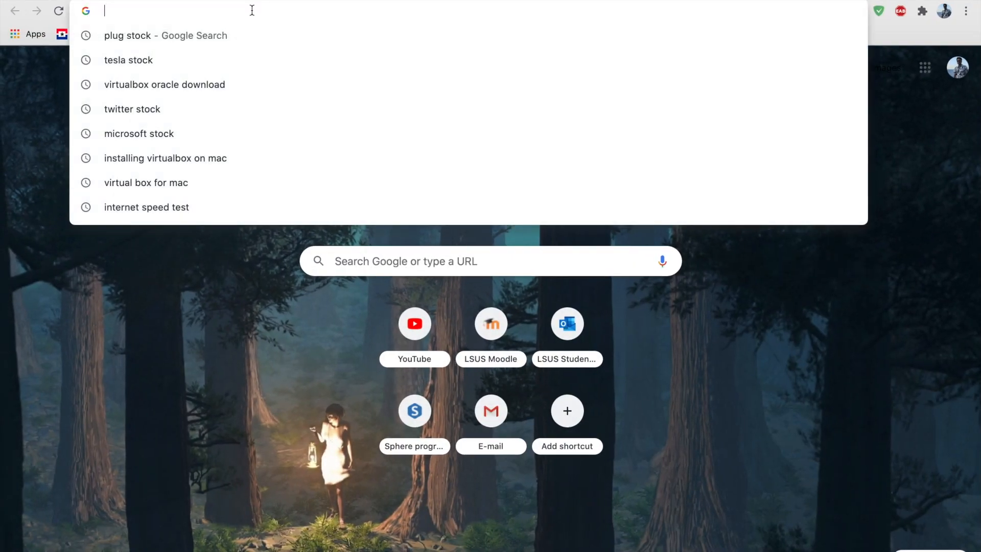
pyautogui.write('vi')
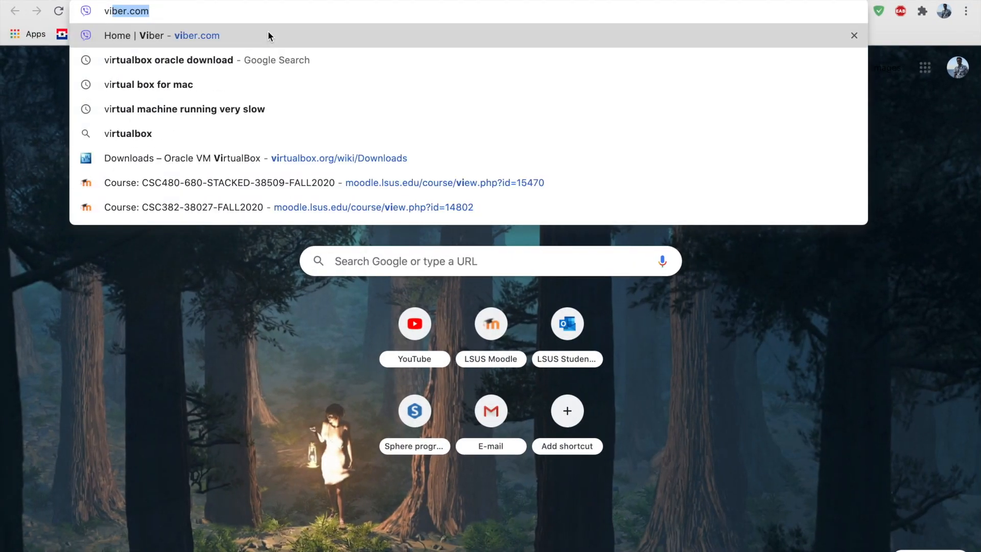
pyautogui.write('rtua')
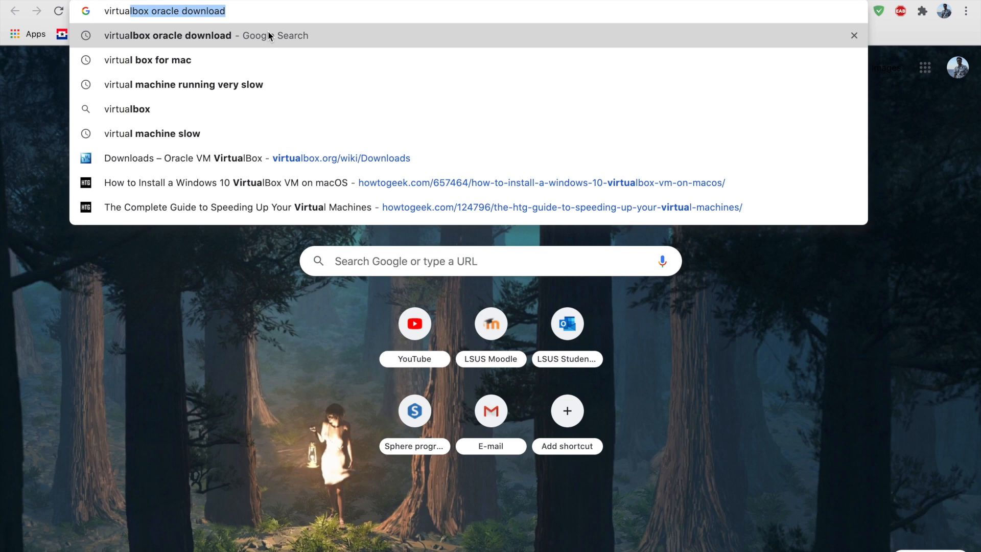
pyautogui.write('l')
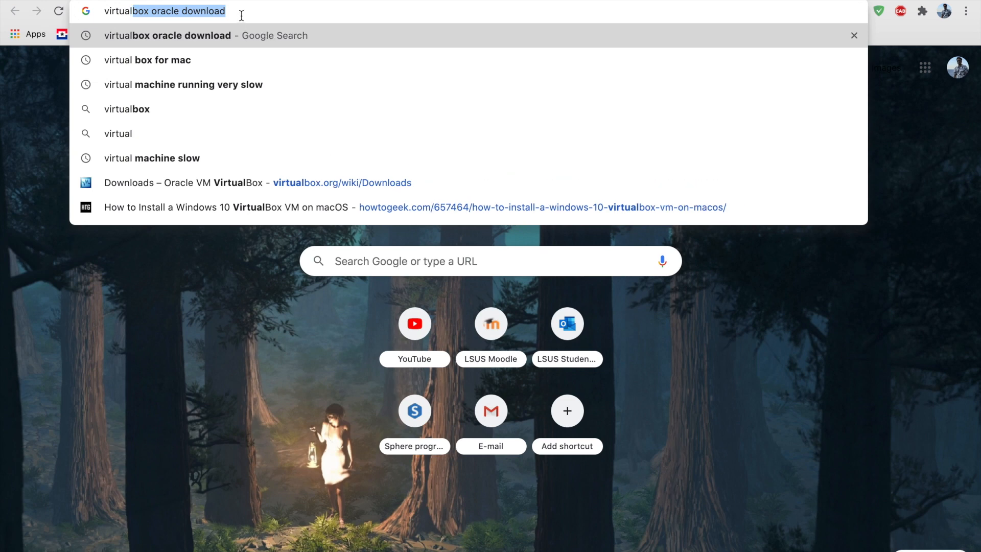
pyautogui.press('Return')
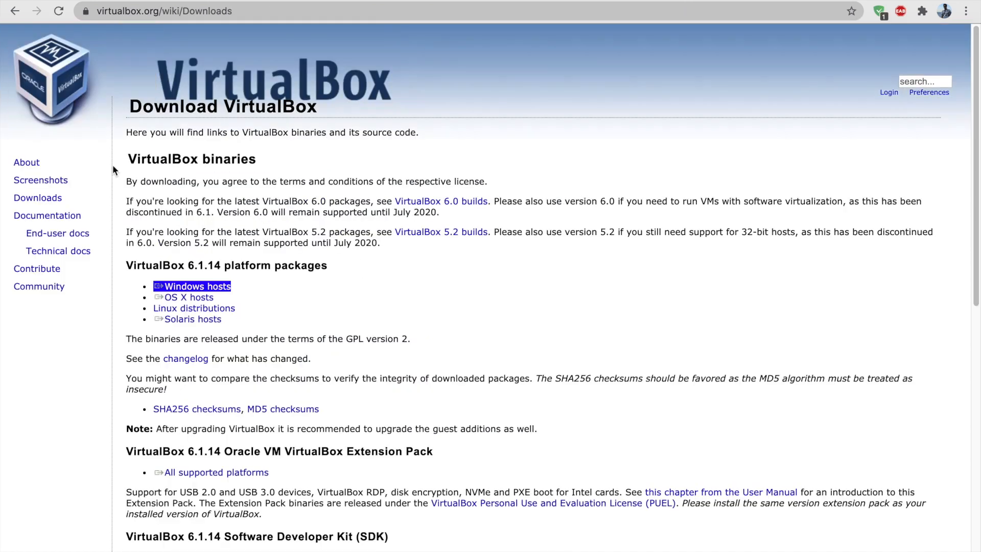
pyautogui.click(112, 166)
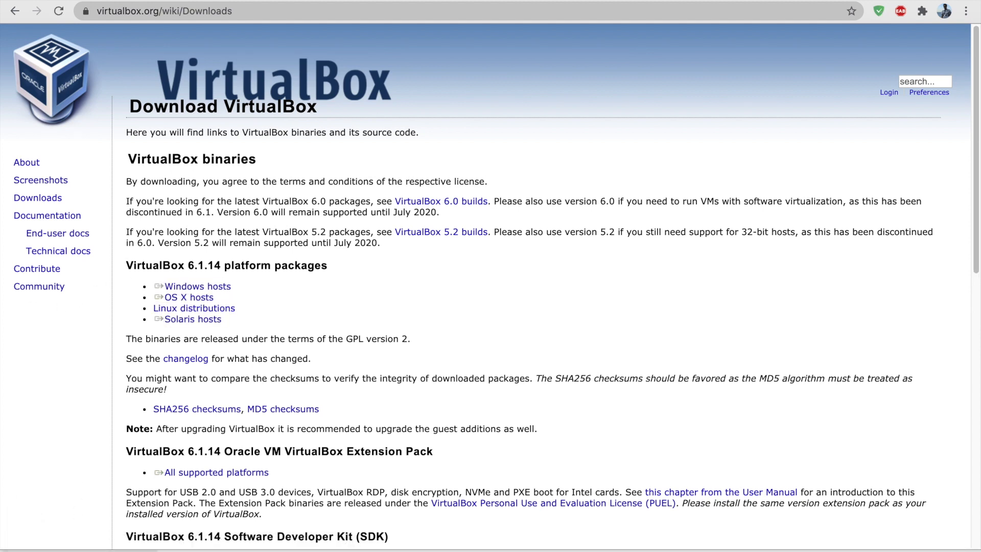
# Check the VirtualBox 6.1.14 download on the download shelf, then dismiss its options menu
pyautogui.click(149, 551)
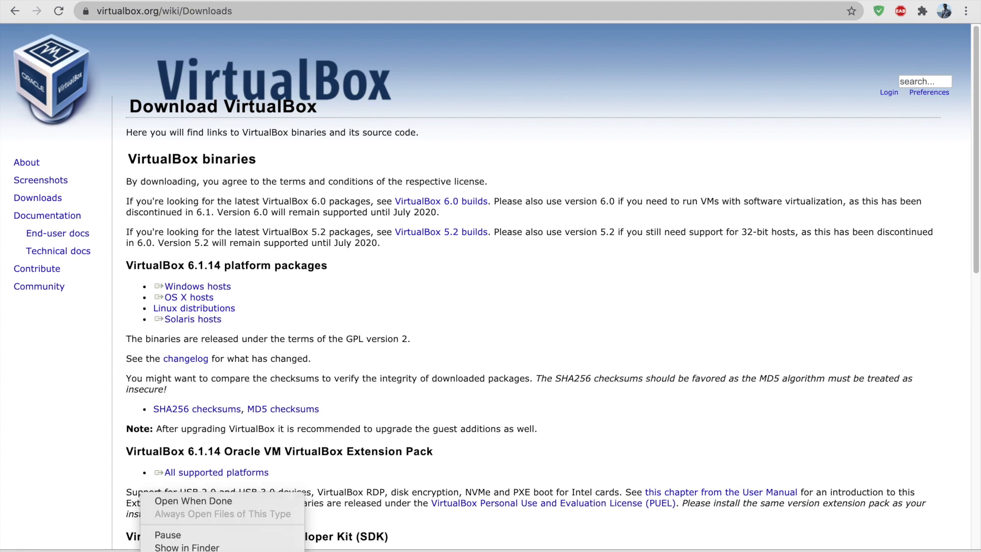
pyautogui.press('Escape')
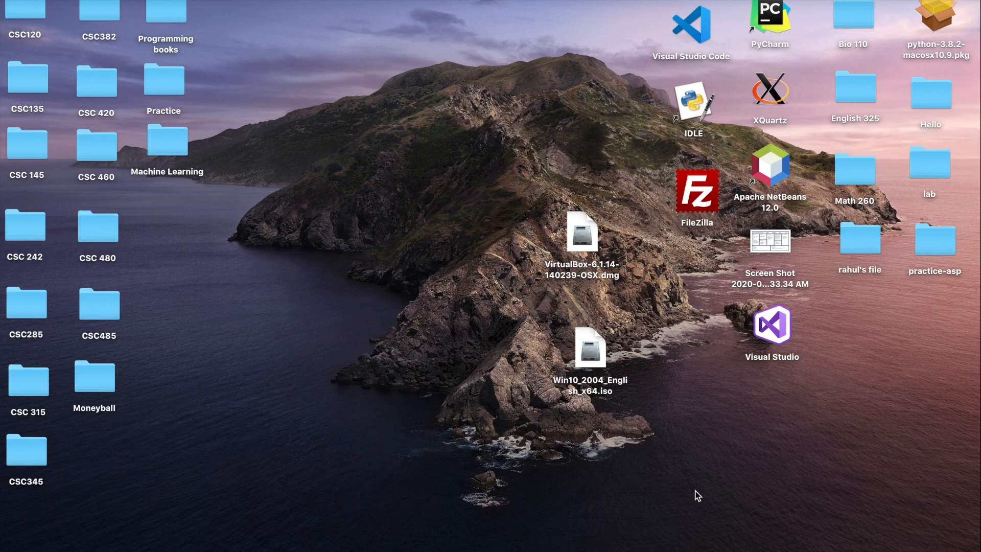
# Open a full-screen Chrome window and enter 'windows 10 iso microsoft' in the address bar
pyautogui.rightClick(666, 507)
pyautogui.click(660, 489)
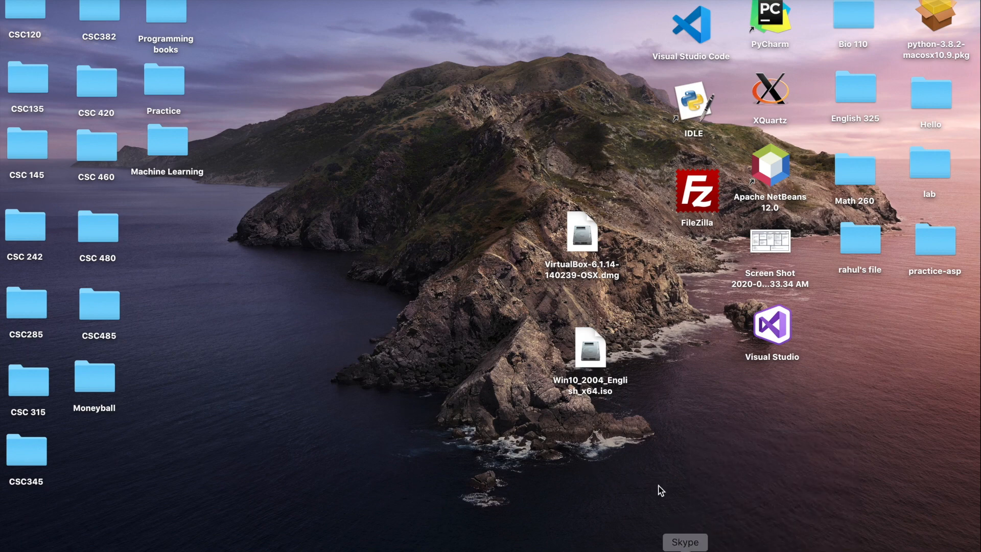
pyautogui.click(736, 545)
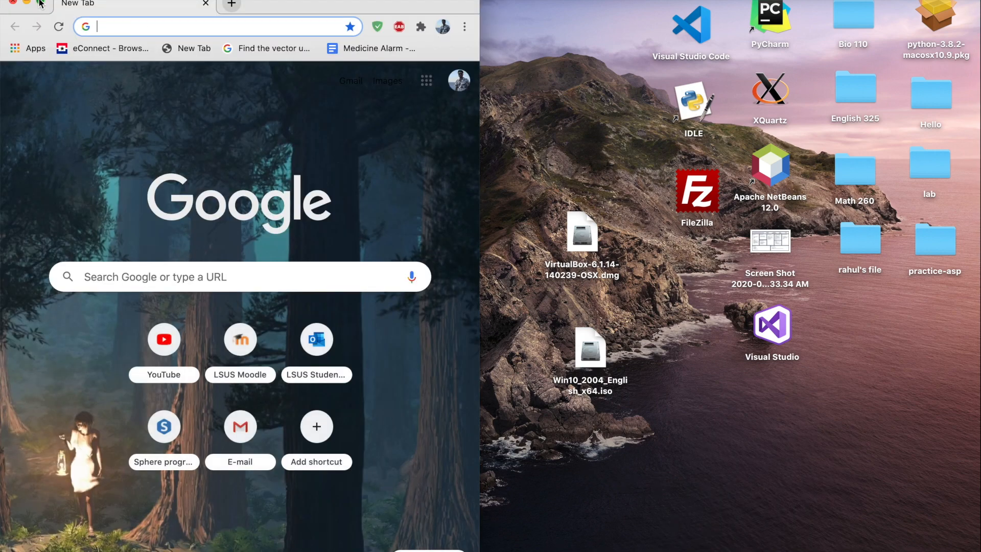
pyautogui.click(40, 2)
pyautogui.click(229, 12)
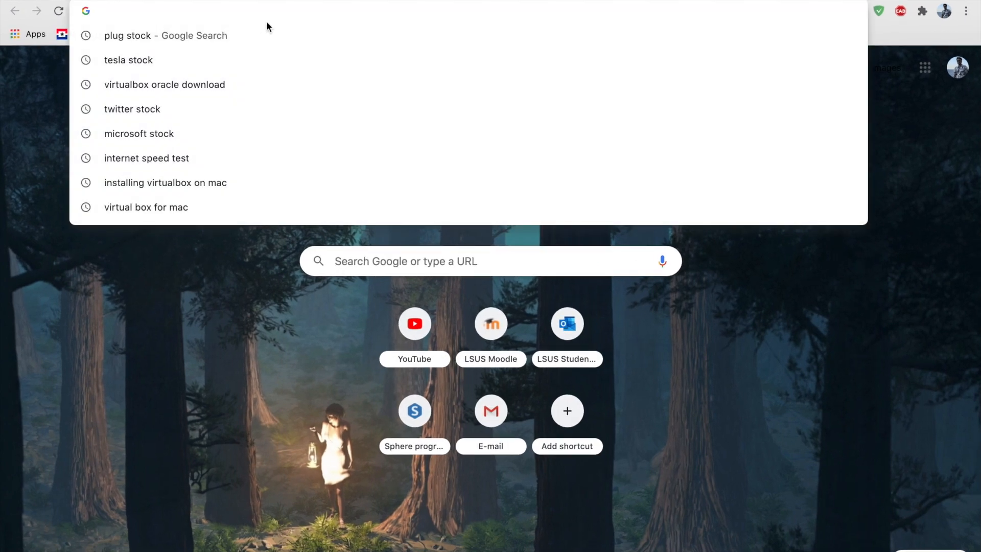
pyautogui.write('windows 10 iso microsoft')
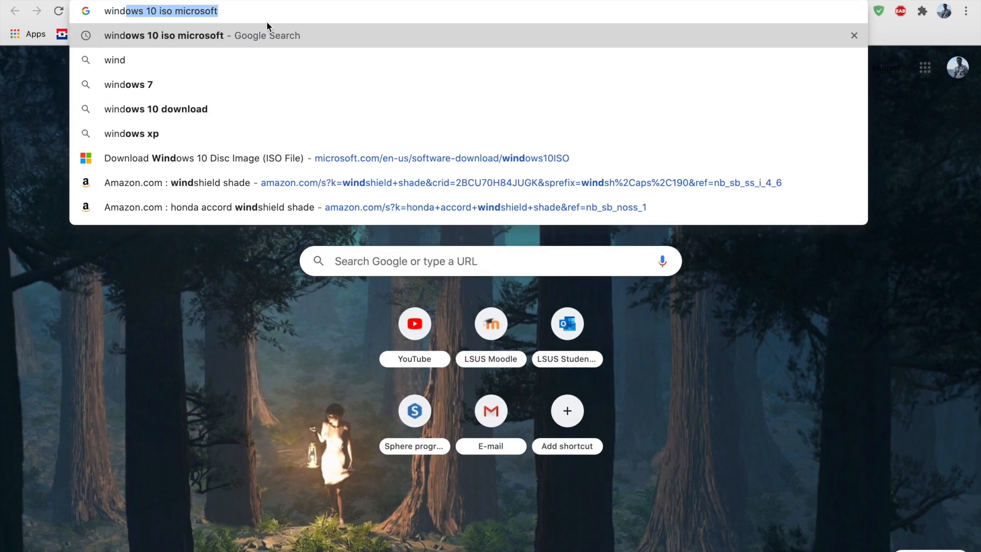
pyautogui.press('Right')
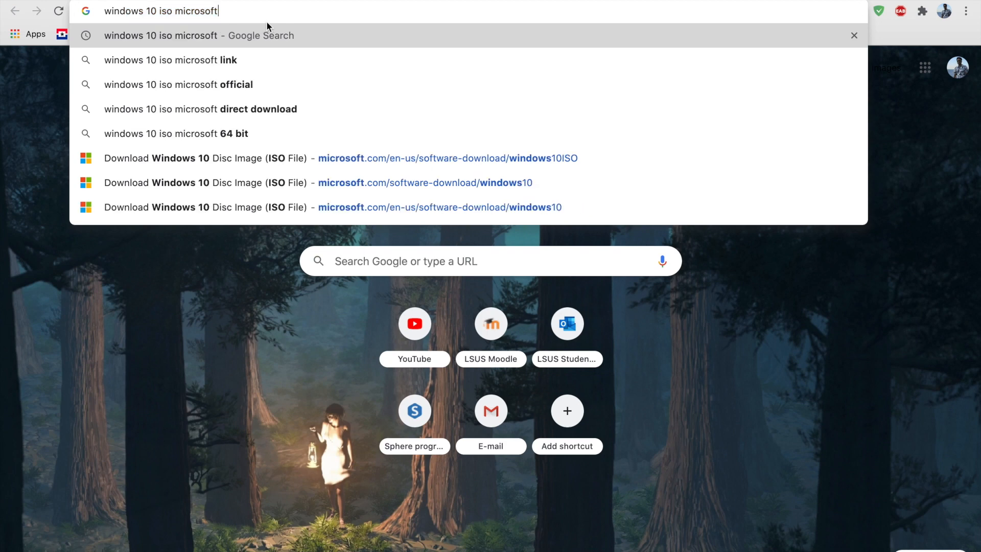
pyautogui.press('BackSpace')
pyautogui.press('BackSpace')
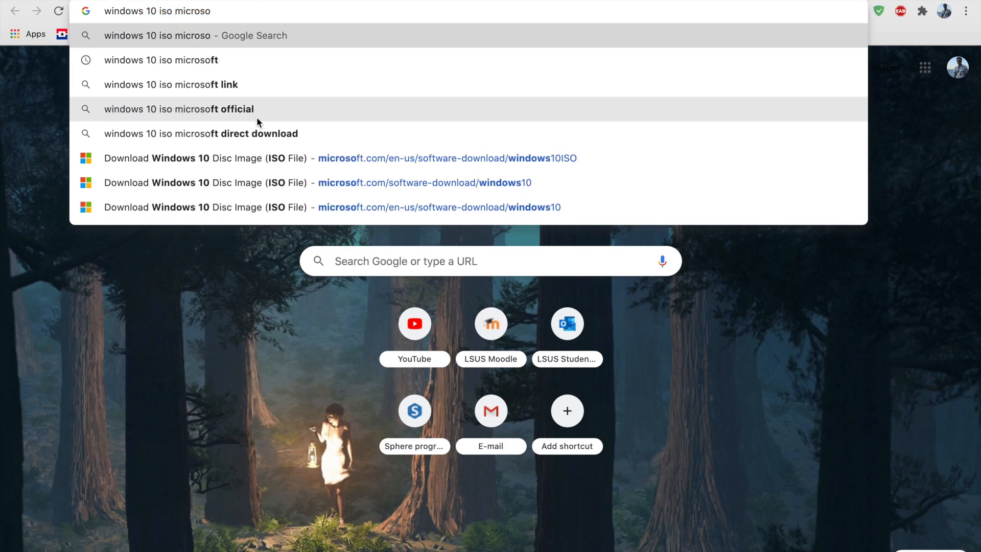
# On the Download Windows 10 Disc Image page, select and confirm the Windows 10 edition
pyautogui.click(254, 157)
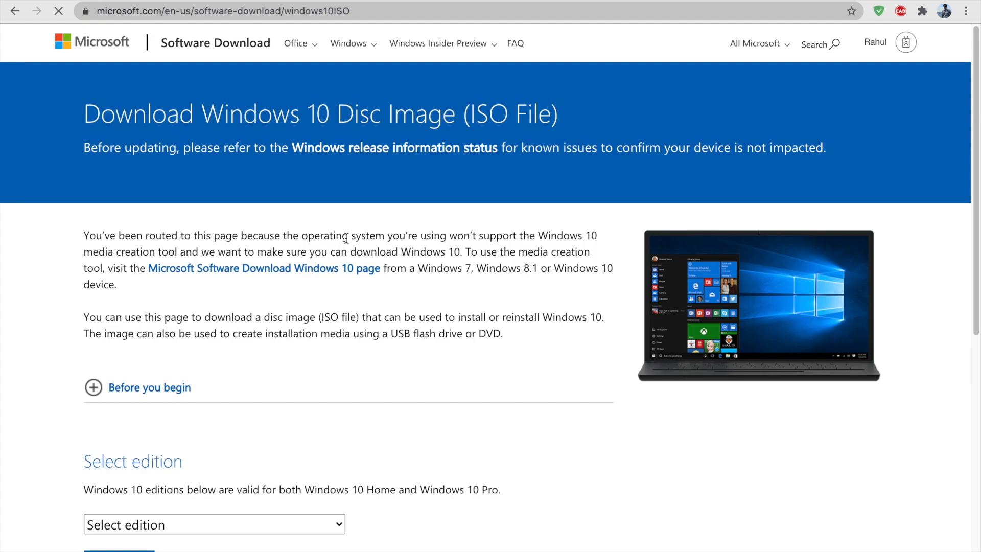
pyautogui.scroll(-3, 345, 235)
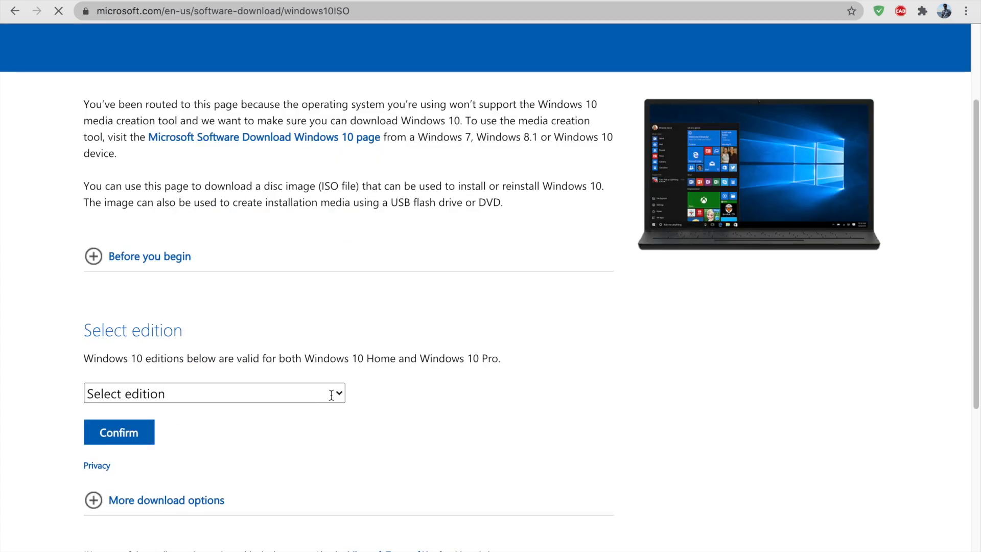
pyautogui.click(340, 391)
pyautogui.click(140, 440)
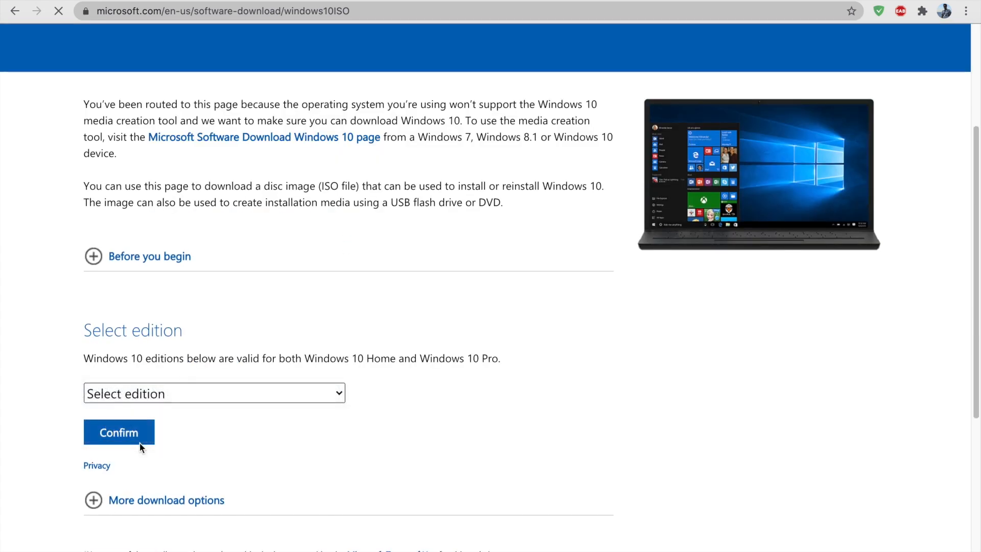
pyautogui.click(140, 440)
pyautogui.scroll(-3, 460, 317)
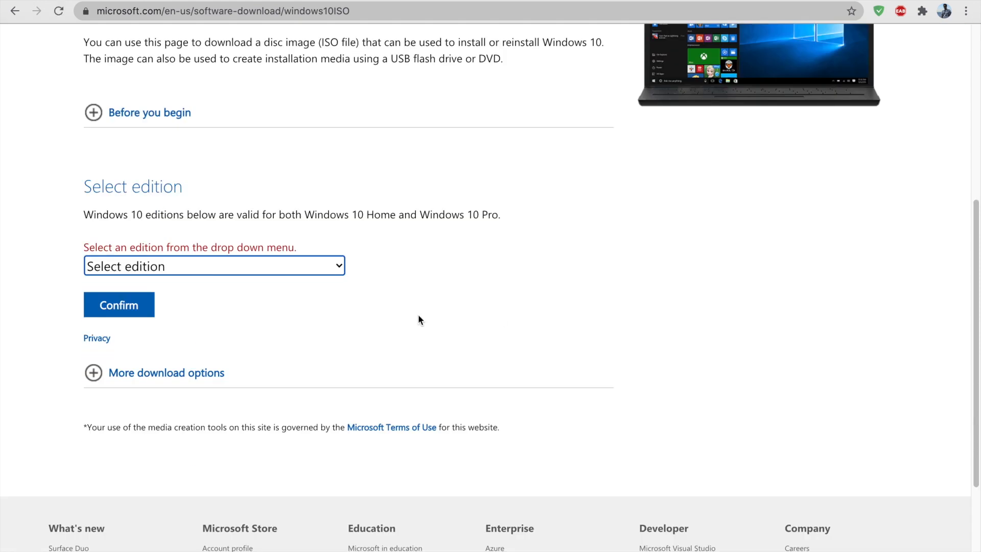
pyautogui.click(335, 266)
pyautogui.click(280, 299)
pyautogui.click(138, 297)
# Choose English as the product language for the Windows 10 ISO
pyautogui.scroll(-3, 376, 275)
pyautogui.scroll(-3, 274, 322)
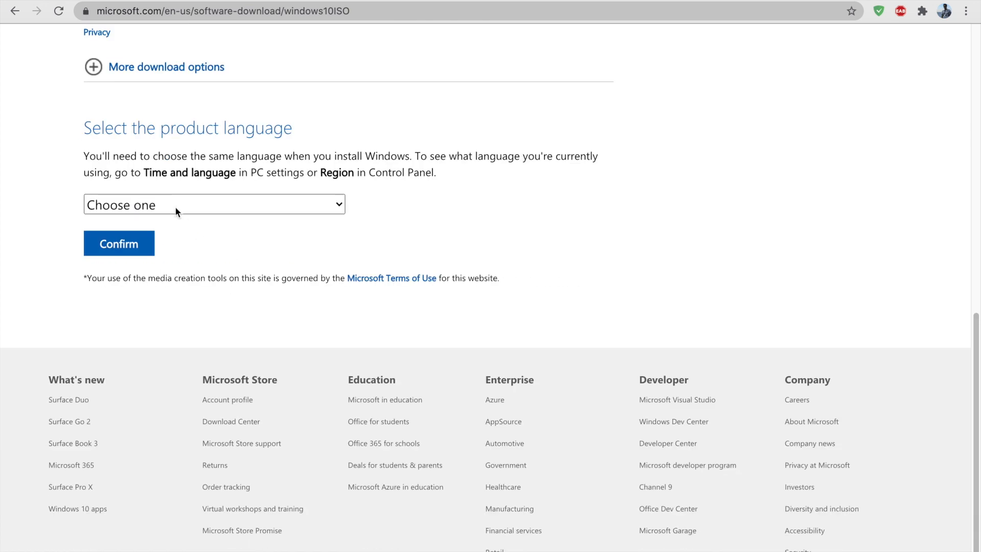
pyautogui.click(336, 204)
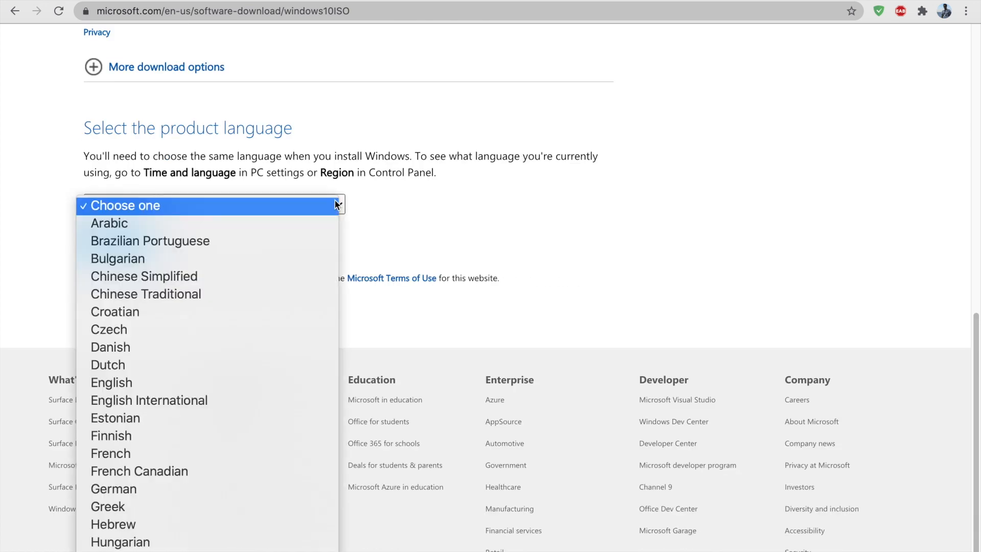
pyautogui.press('e')
pyautogui.press('Return')
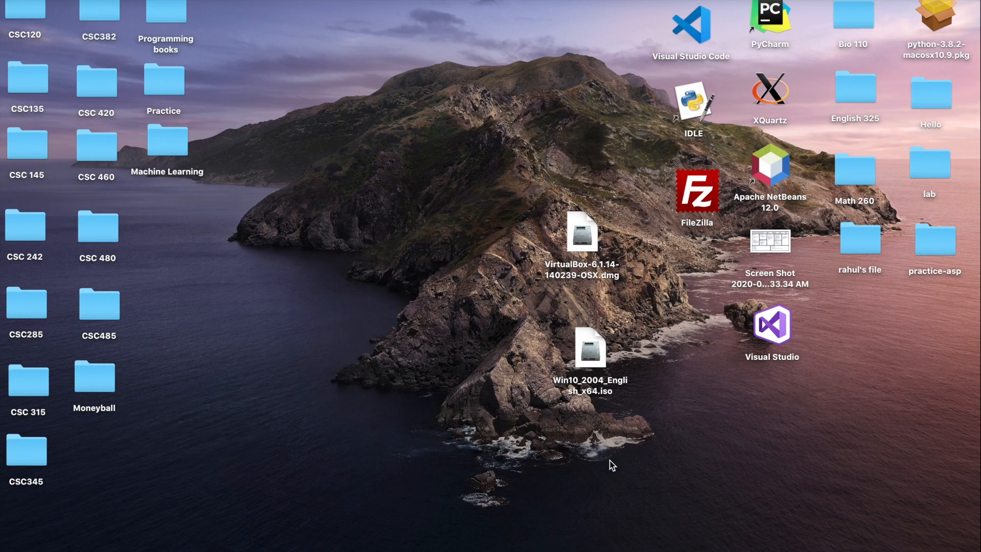
# Move VirtualBox-6.1.14-140239-OSX.dmg to the top of the desktop with Win10_2004_English_x64.iso below it
pyautogui.moveTo(578, 416); pyautogui.dragTo(509, 156)
pyautogui.click(509, 157)
pyautogui.moveTo(592, 237); pyautogui.dragTo(600, 36)
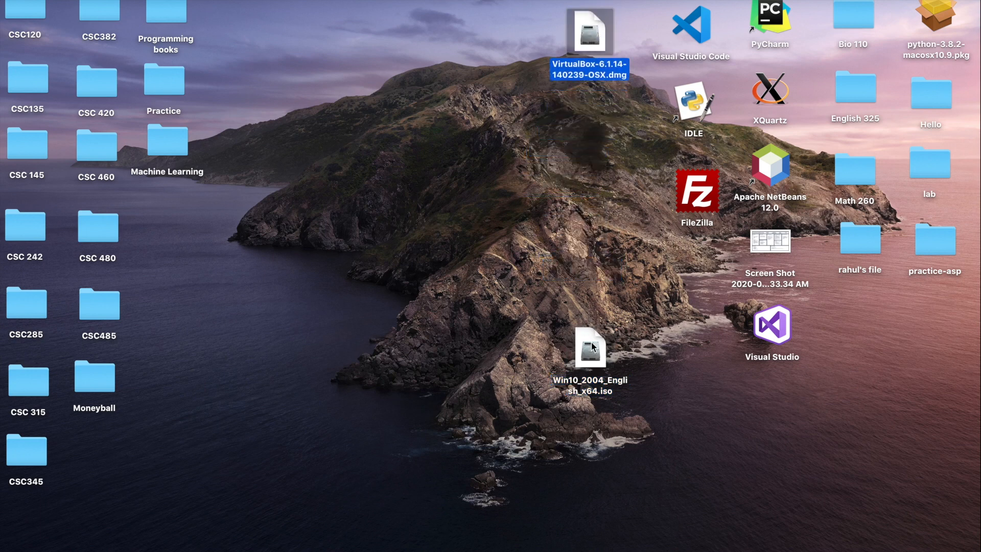
pyautogui.click(595, 347)
pyautogui.moveTo(594, 347); pyautogui.dragTo(596, 135)
pyautogui.click(552, 344)
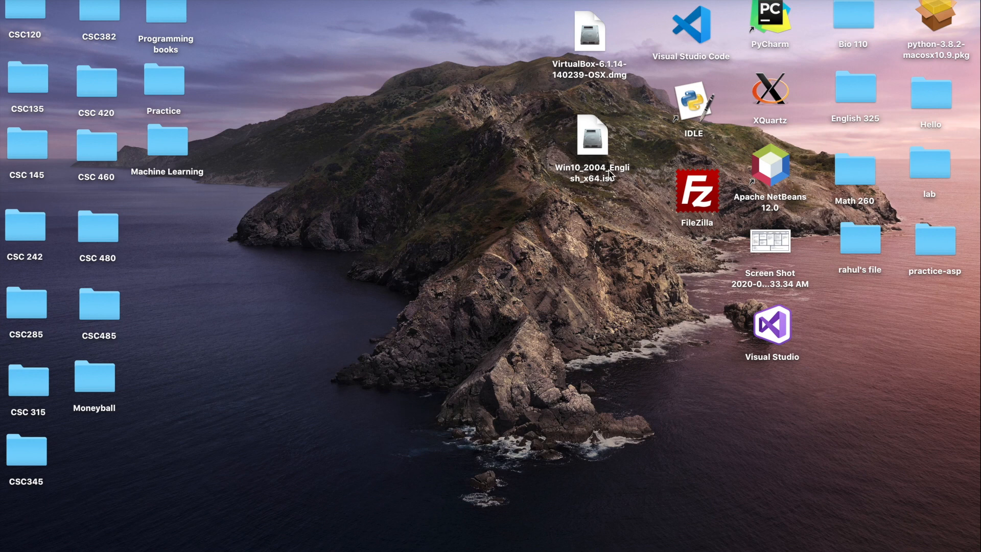
pyautogui.click(592, 44)
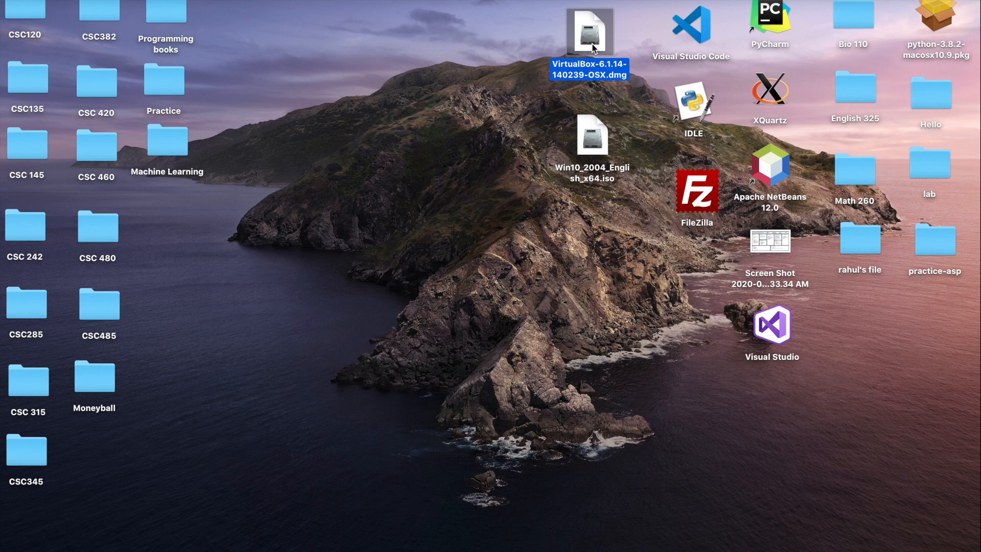
# Mount the VirtualBox .dmg, launch VirtualBox.pkg, and allow the installer's check program to run
pyautogui.doubleClick(594, 48)
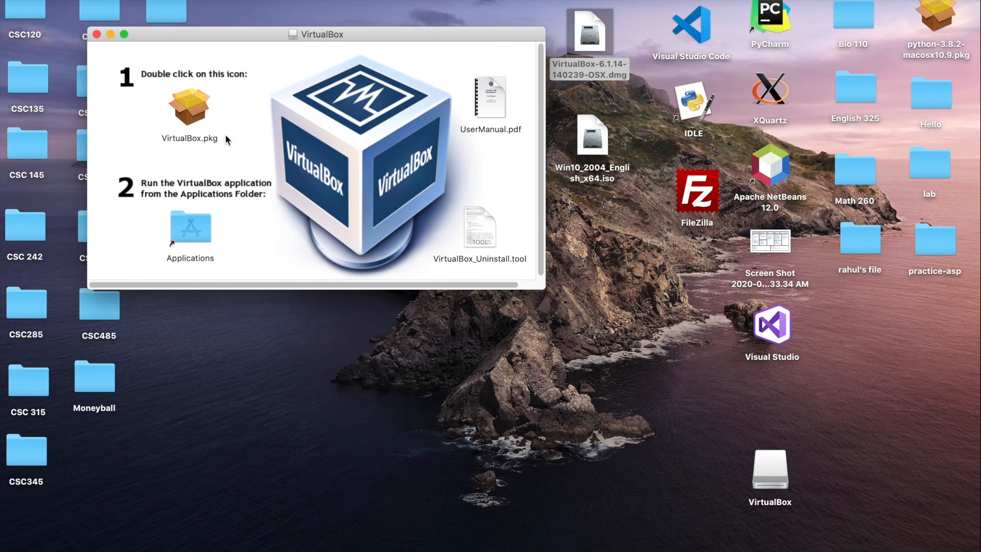
pyautogui.click(193, 110)
pyautogui.doubleClick(193, 109)
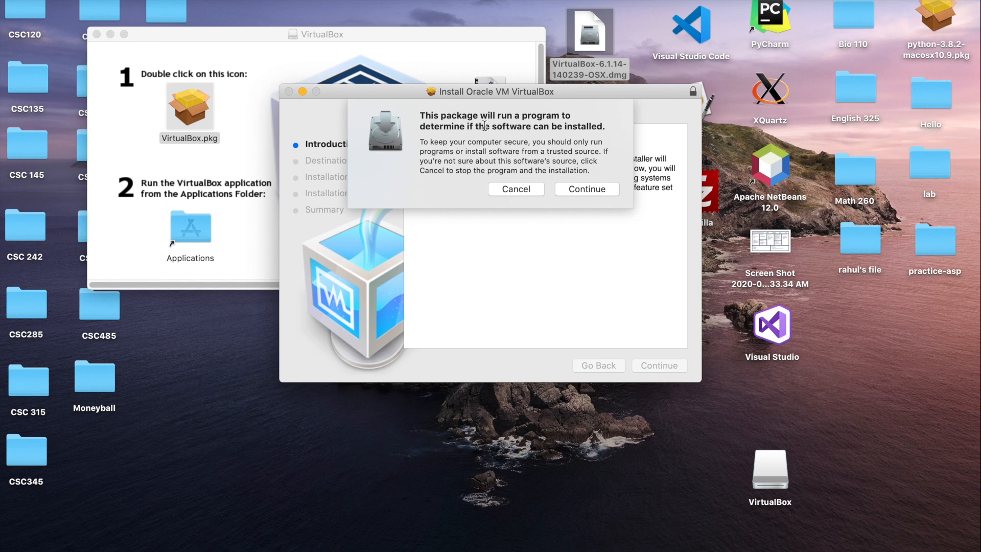
pyautogui.click(585, 190)
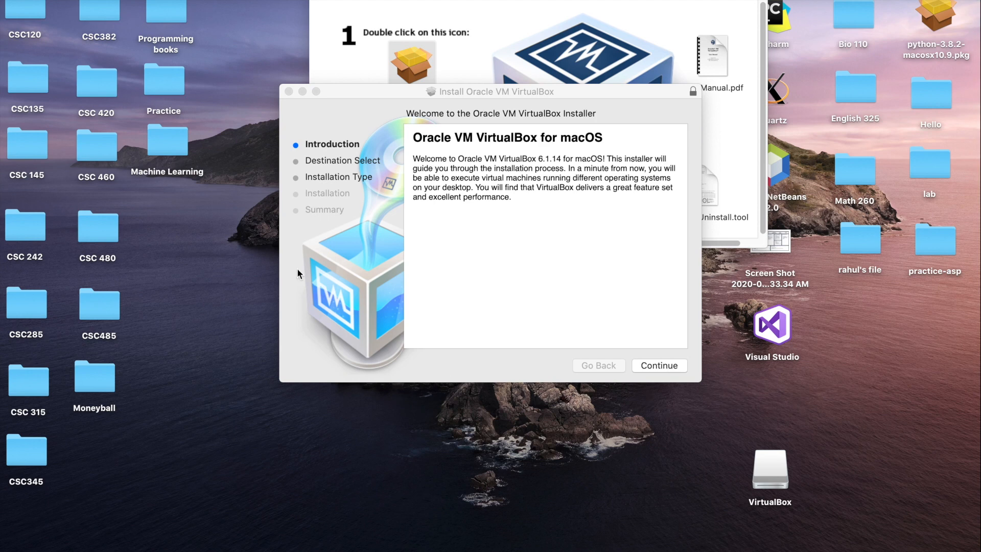
pyautogui.click(15, 1)
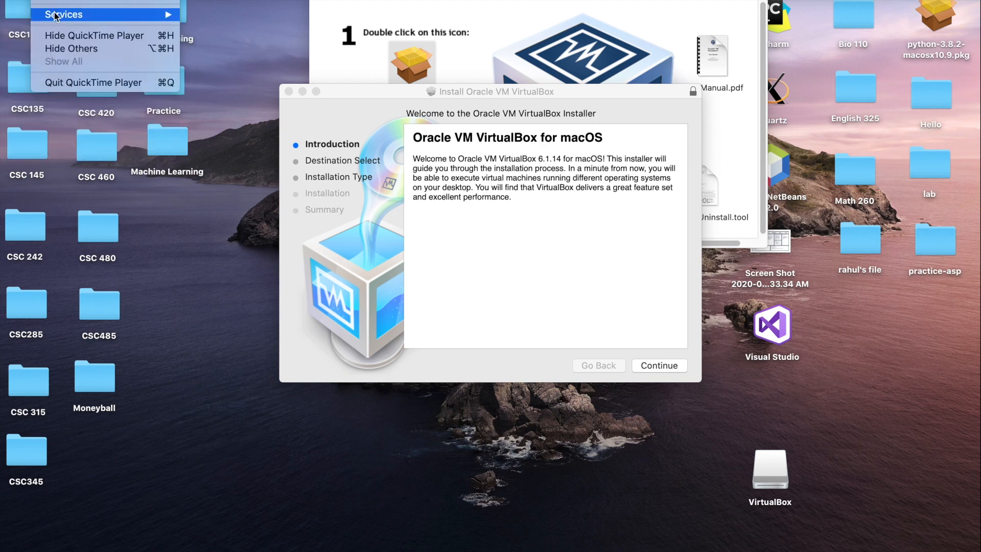
pyautogui.click(30, 14)
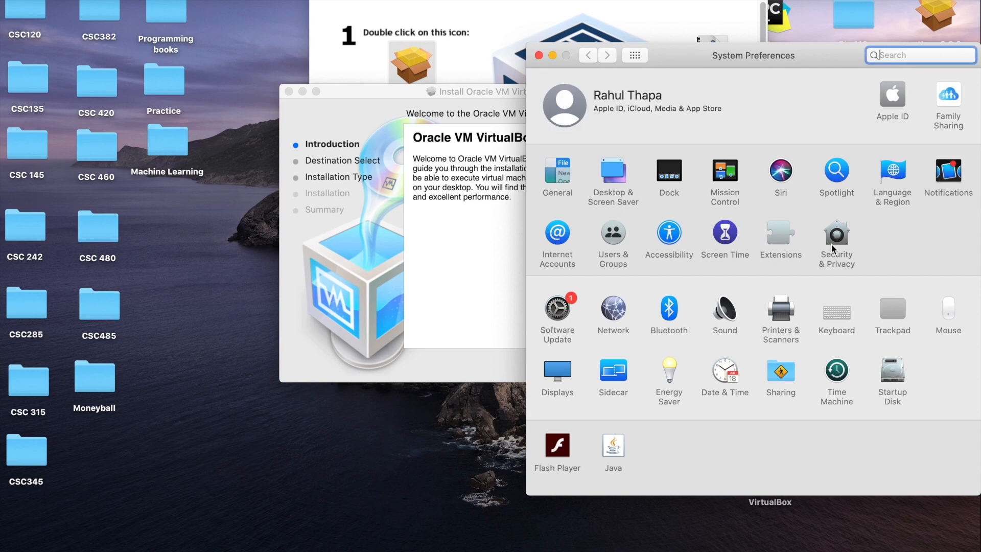
pyautogui.click(846, 239)
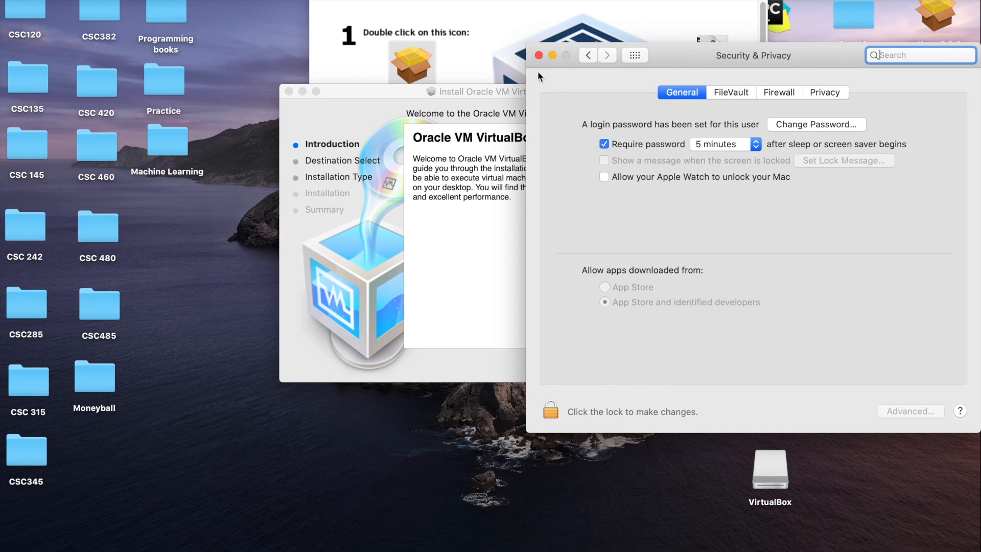
pyautogui.click(538, 55)
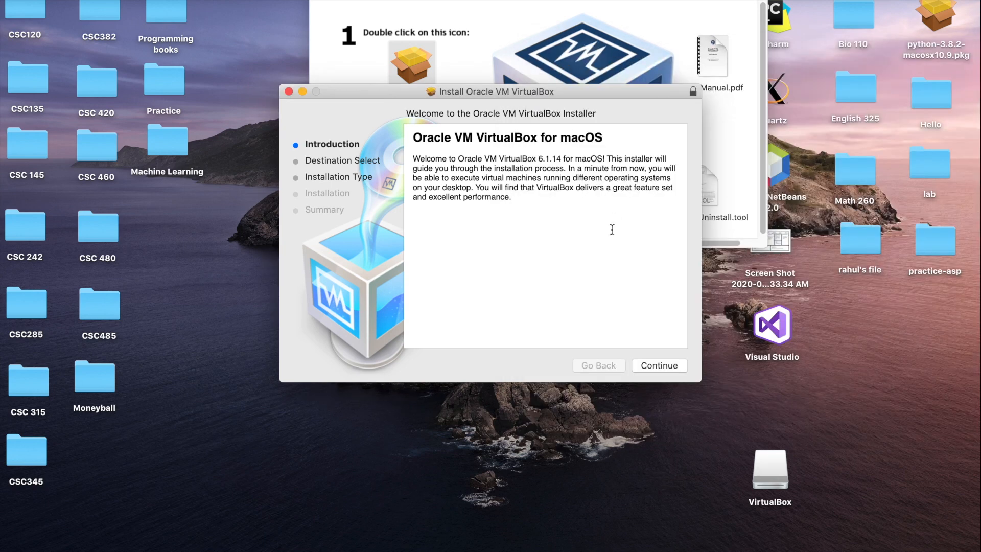
# Install VirtualBox on Macintosh HD, authorize with the account password, then close the installer and image window
pyautogui.click(662, 364)
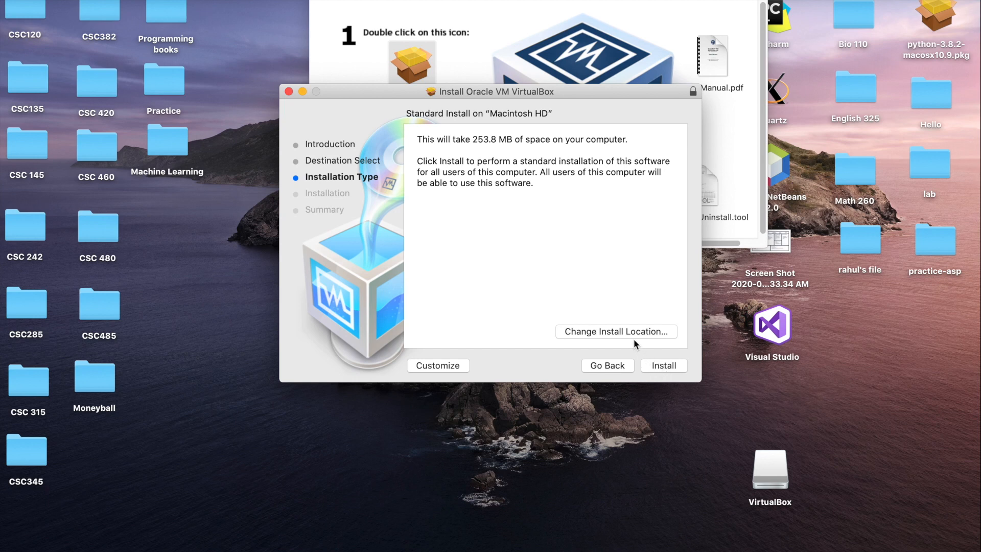
pyautogui.click(662, 364)
pyautogui.write('•••••')
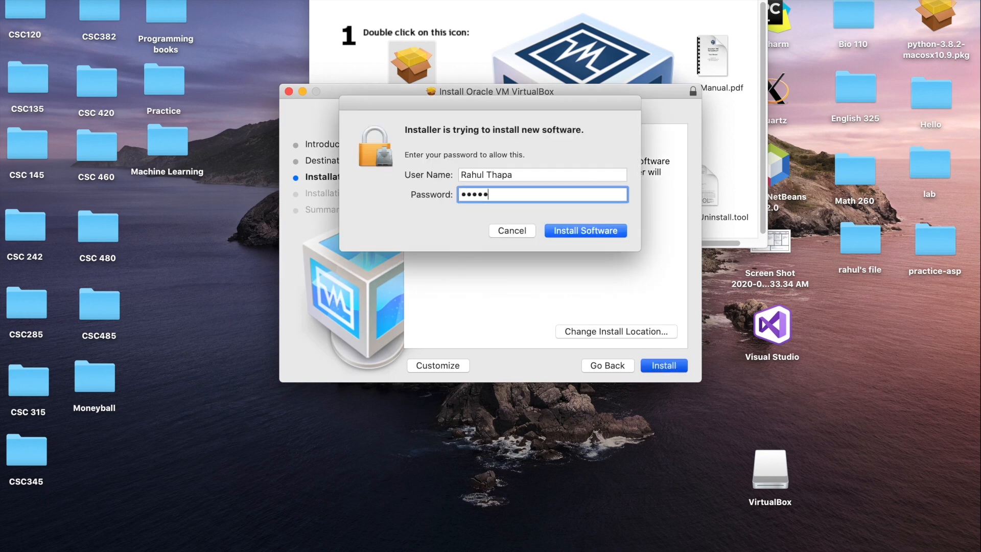
pyautogui.write('•••')
pyautogui.press('Return')
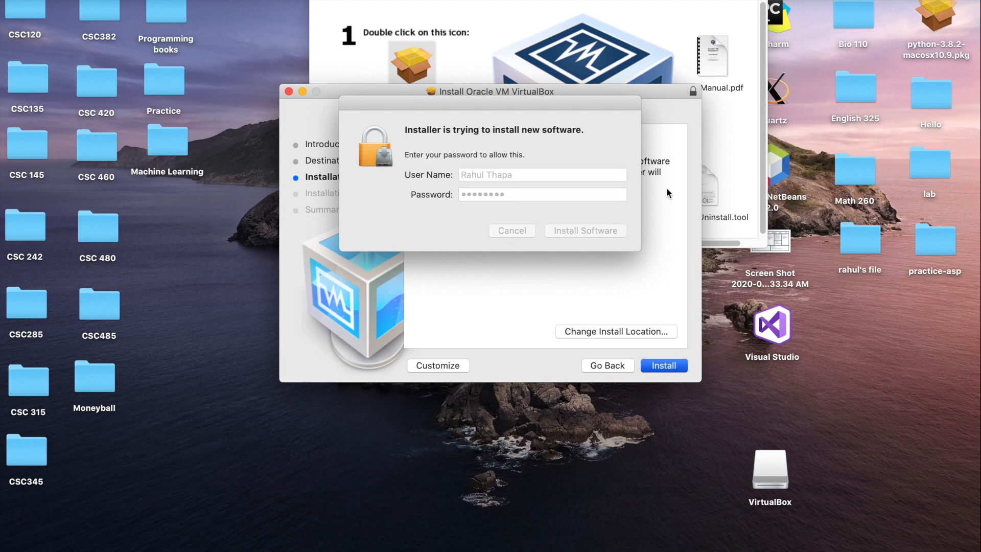
pyautogui.press('BackSpace')
pyautogui.write('••••••••••')
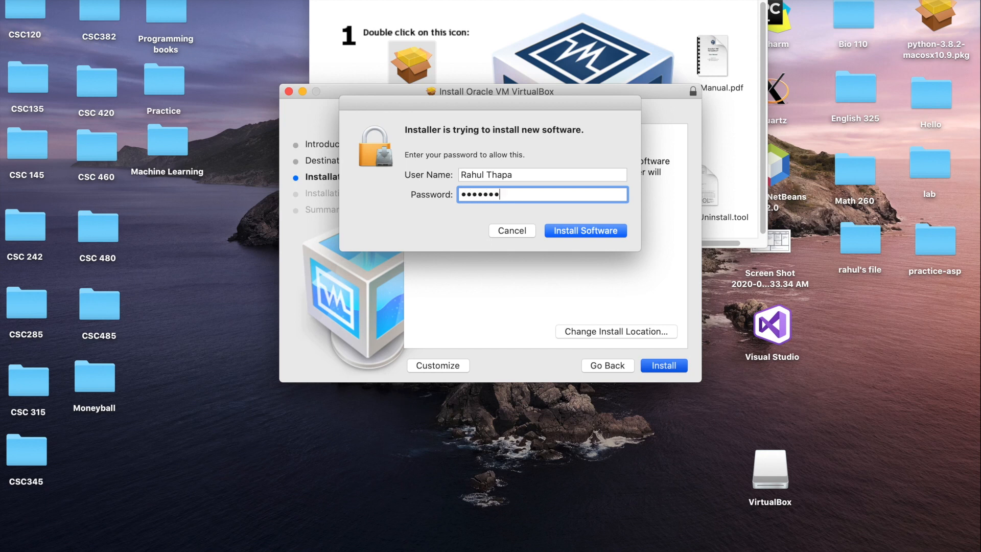
pyautogui.press('Return')
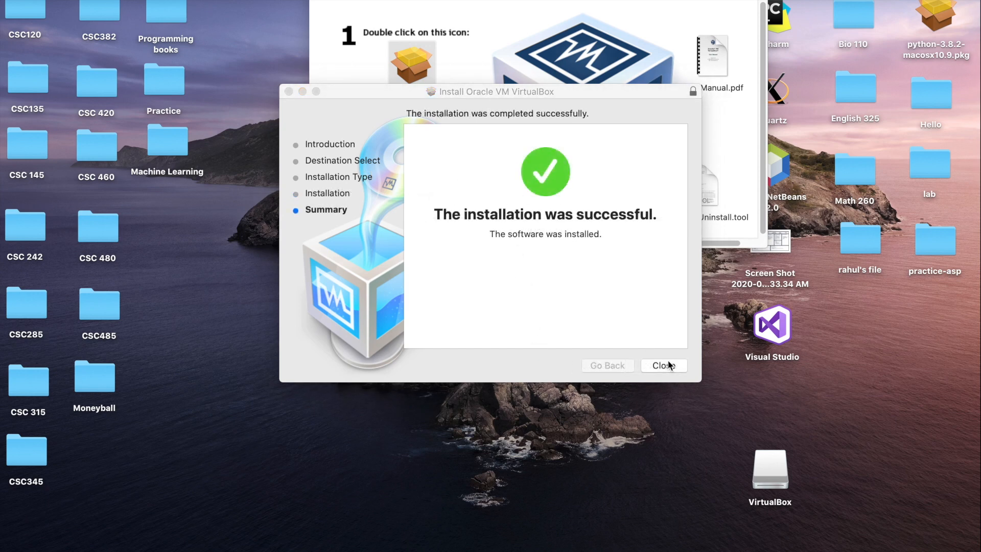
pyautogui.click(665, 365)
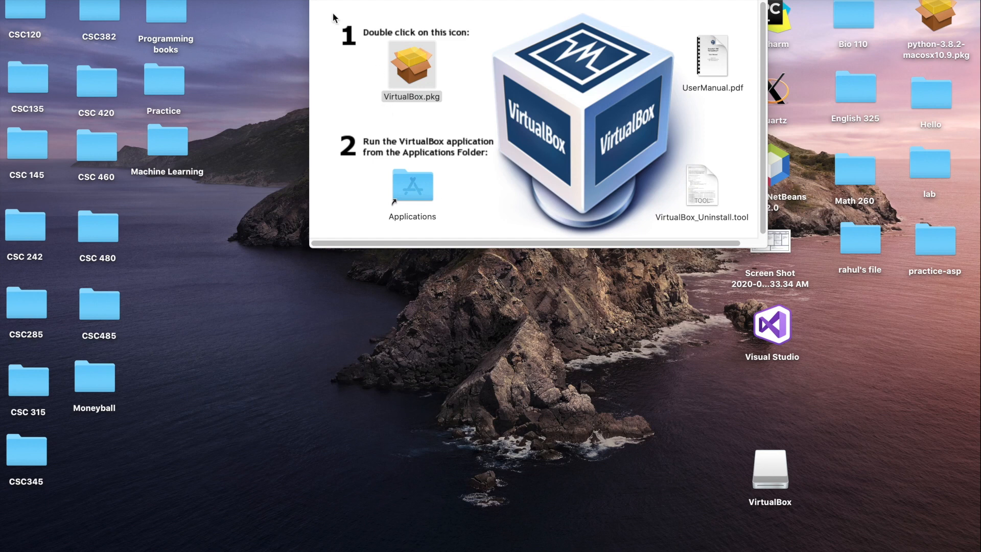
pyautogui.click(321, 1)
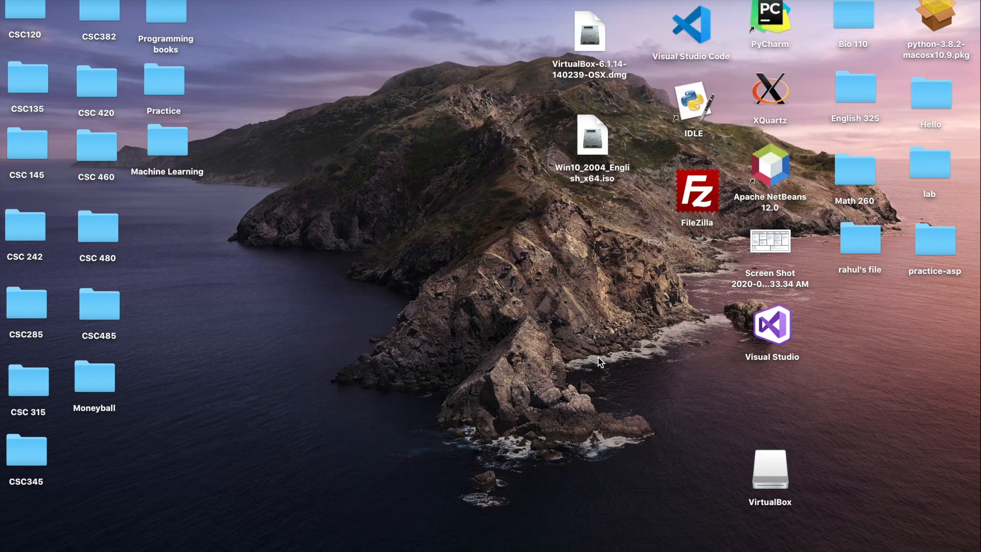
# Launch VirtualBox by searching 'virtualBox' in Spotlight
pyautogui.press('super+space')
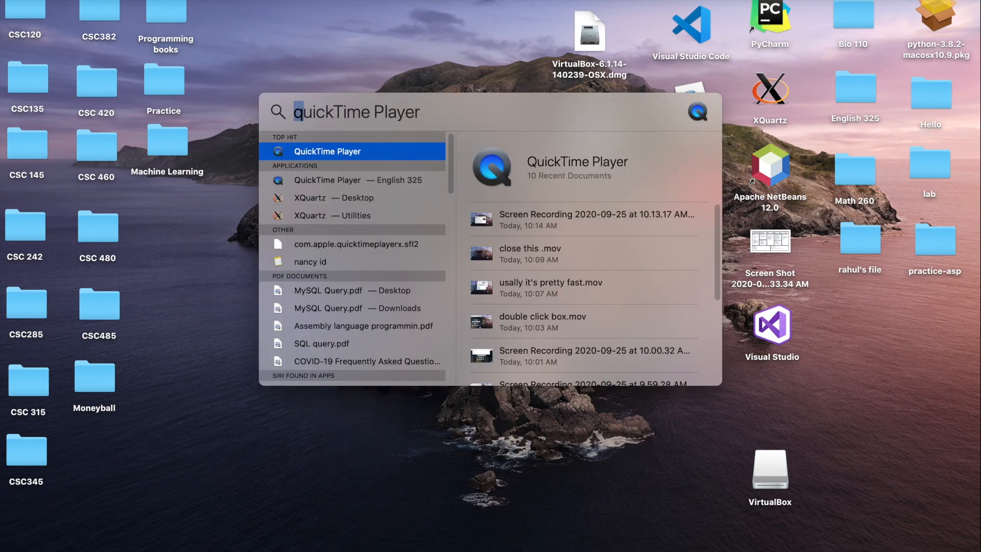
pyautogui.write('virtualBox')
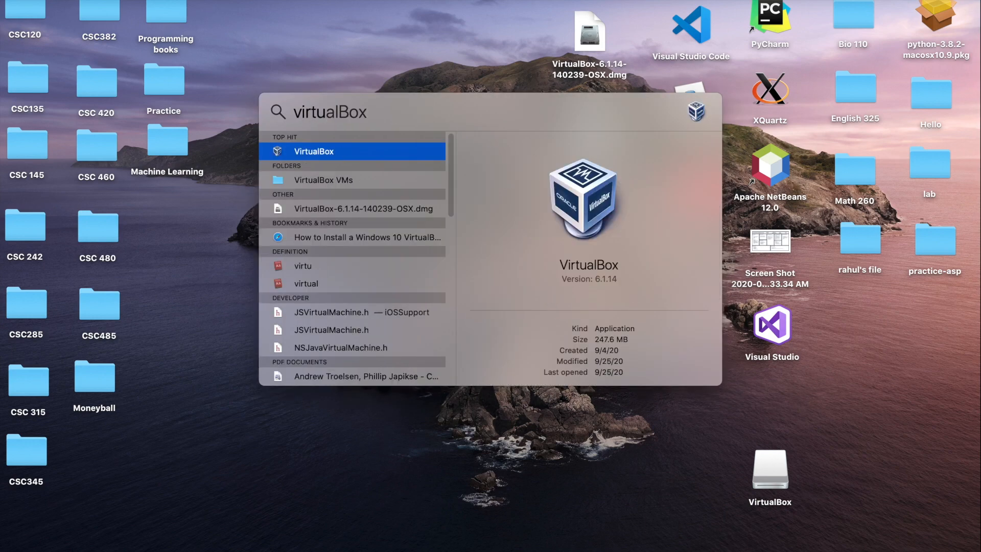
pyautogui.press('Return')
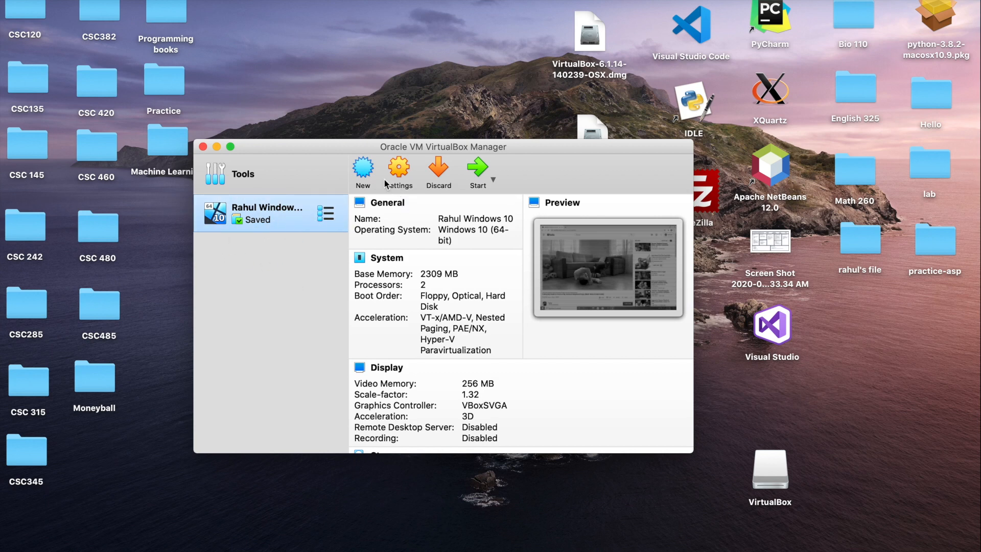
# Create a new machine named 'vb Windows 10' as Windows 10 (64-bit) and continue to memory size
pyautogui.click(370, 175)
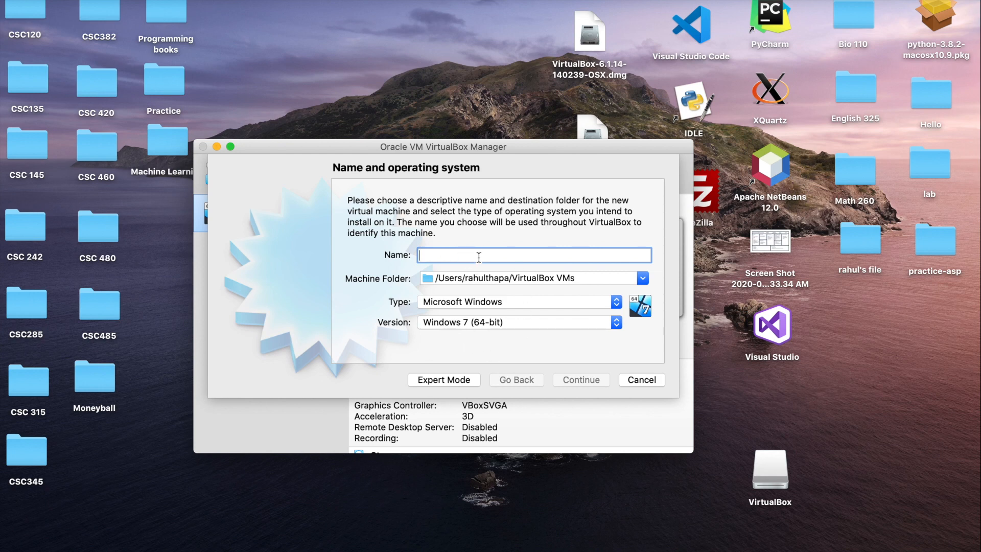
pyautogui.write('vb')
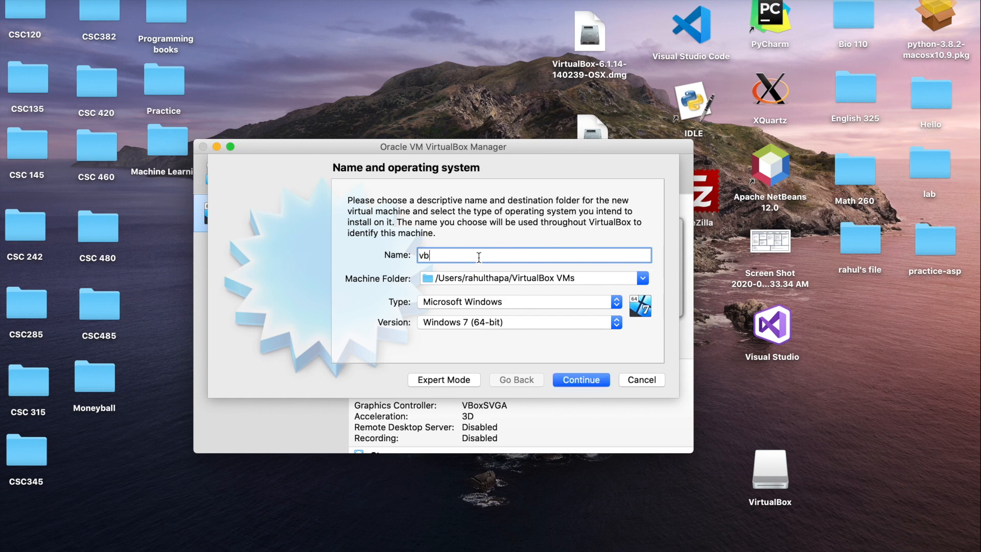
pyautogui.write(' Windows 10')
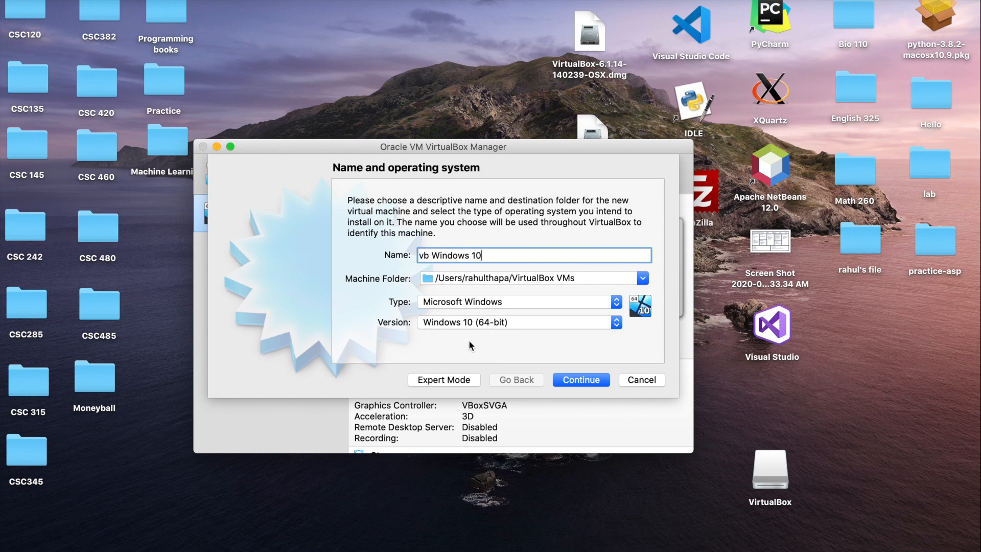
pyautogui.click(596, 382)
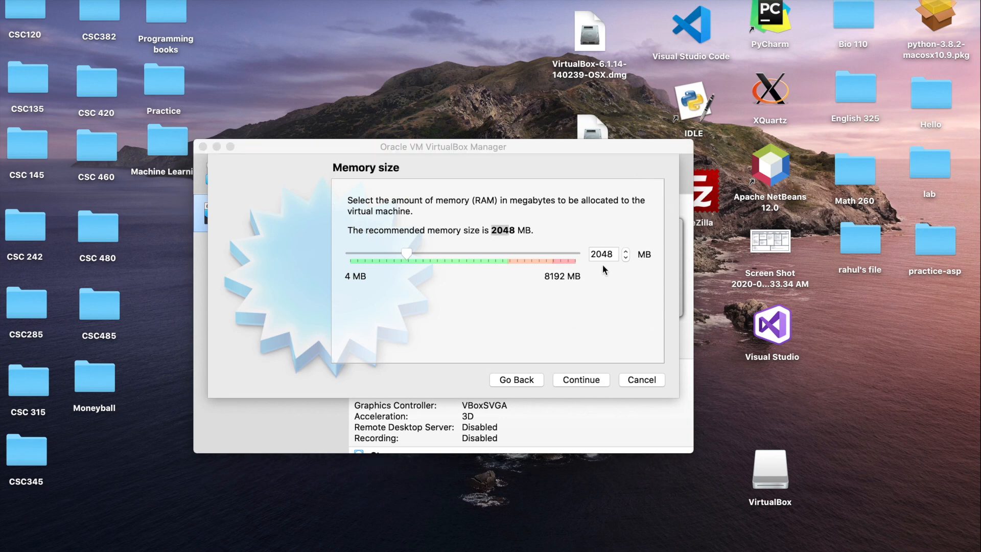
# Adjust the memory slider, ending at 2246 MB, and continue to the Hard disk step
pyautogui.click(539, 224)
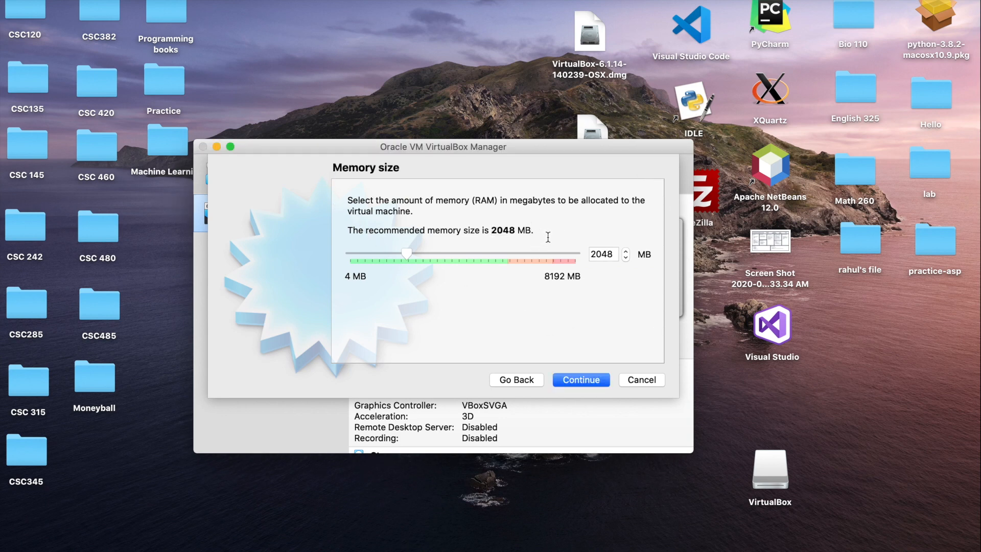
pyautogui.moveTo(535, 231); pyautogui.dragTo(492, 229)
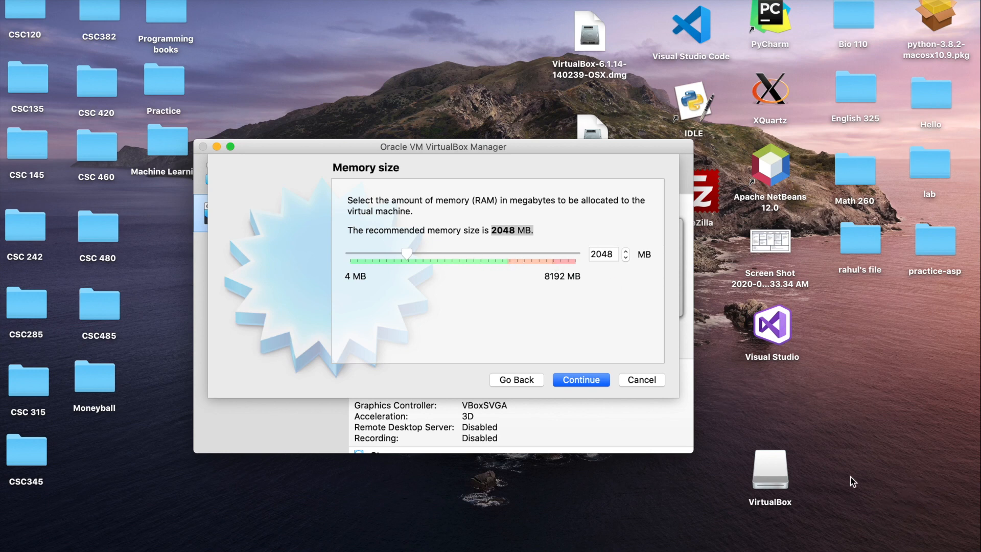
pyautogui.moveTo(413, 258); pyautogui.dragTo(440, 257)
pyautogui.moveTo(439, 254); pyautogui.dragTo(441, 255)
pyautogui.moveTo(443, 251); pyautogui.dragTo(415, 254)
pyautogui.click(590, 383)
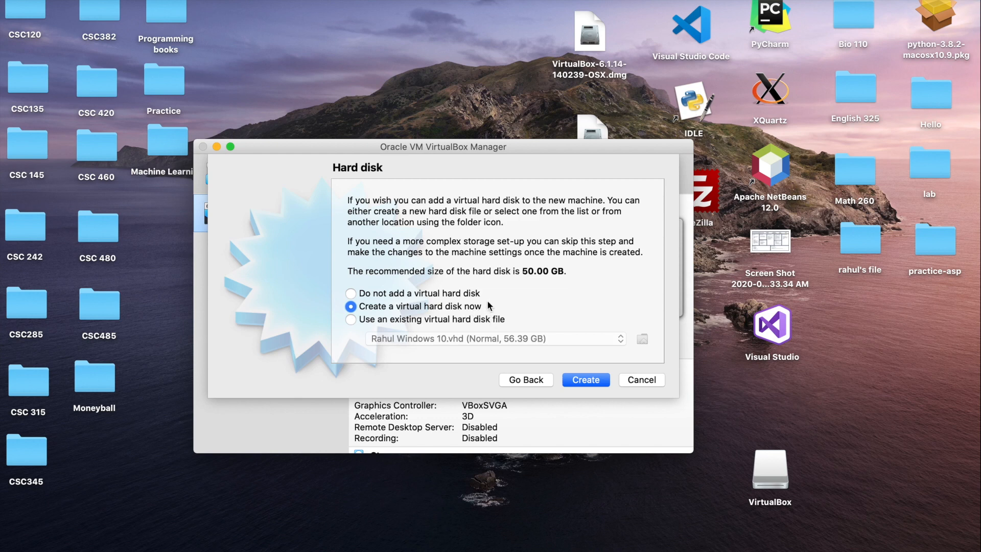
# Start creating a new virtual hard disk and choose the VHD (Virtual Hard Disk) file type
pyautogui.click(590, 379)
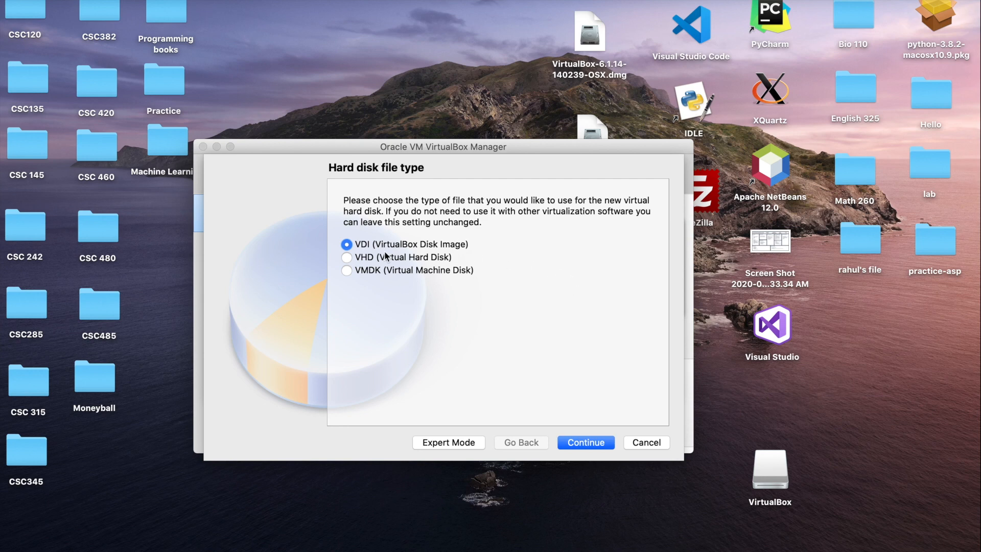
pyautogui.click(349, 256)
pyautogui.click(586, 443)
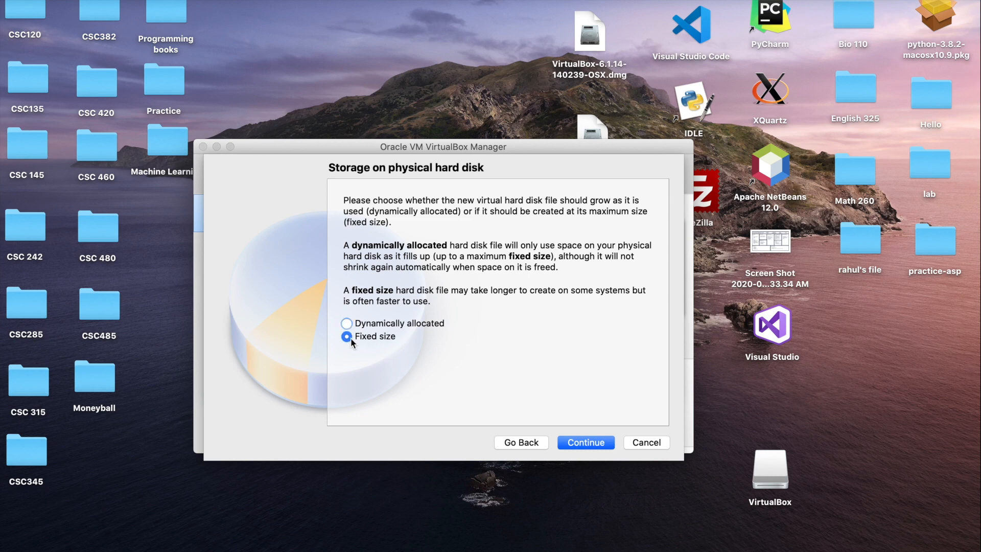
# Accept fixed-size storage and build the 50.00 GB VHD at its default path
pyautogui.click(588, 442)
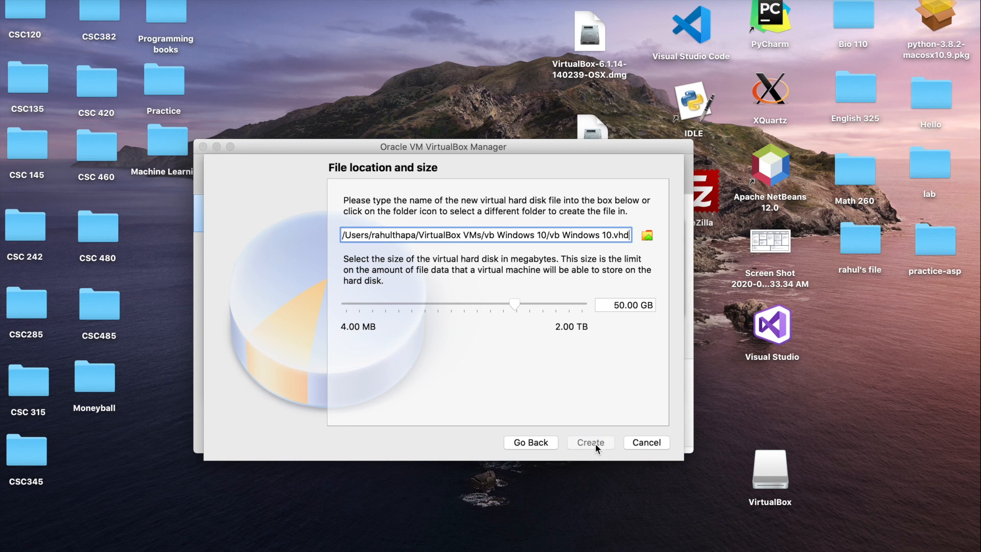
pyautogui.click(613, 438)
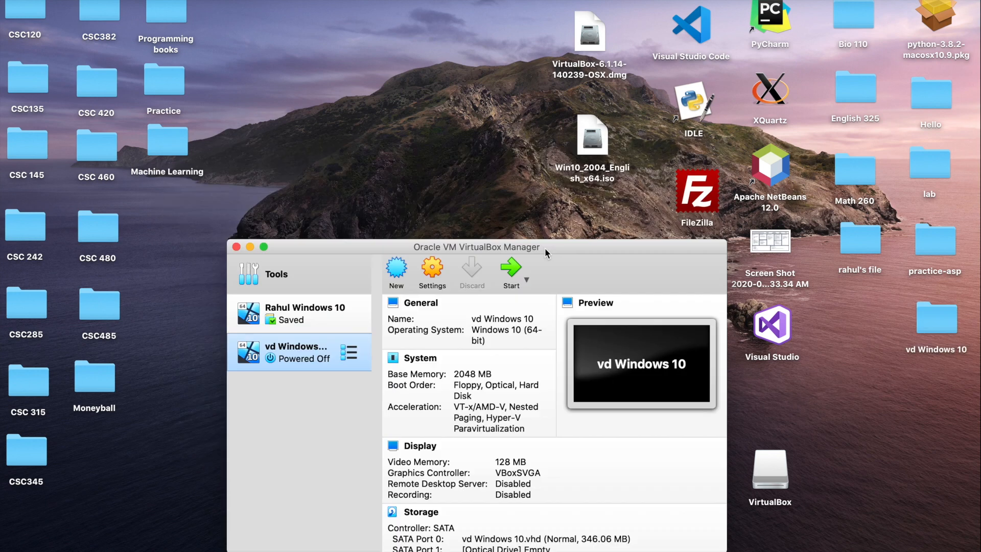
# Boot the new vd Windows 10 machine, which halts with no bootable medium
pyautogui.moveTo(545, 247); pyautogui.dragTo(529, 100)
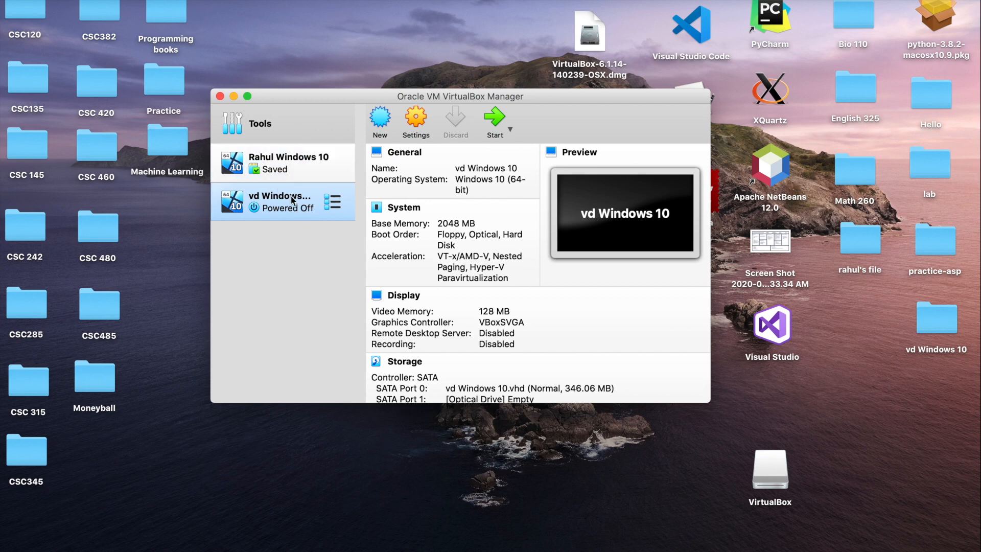
pyautogui.click(495, 121)
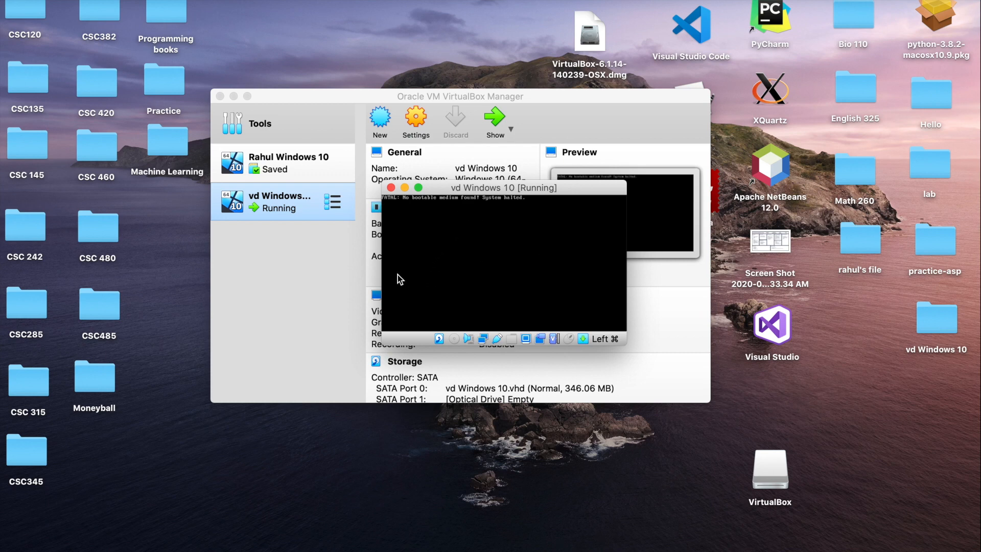
pyautogui.moveTo(431, 190); pyautogui.dragTo(492, 263)
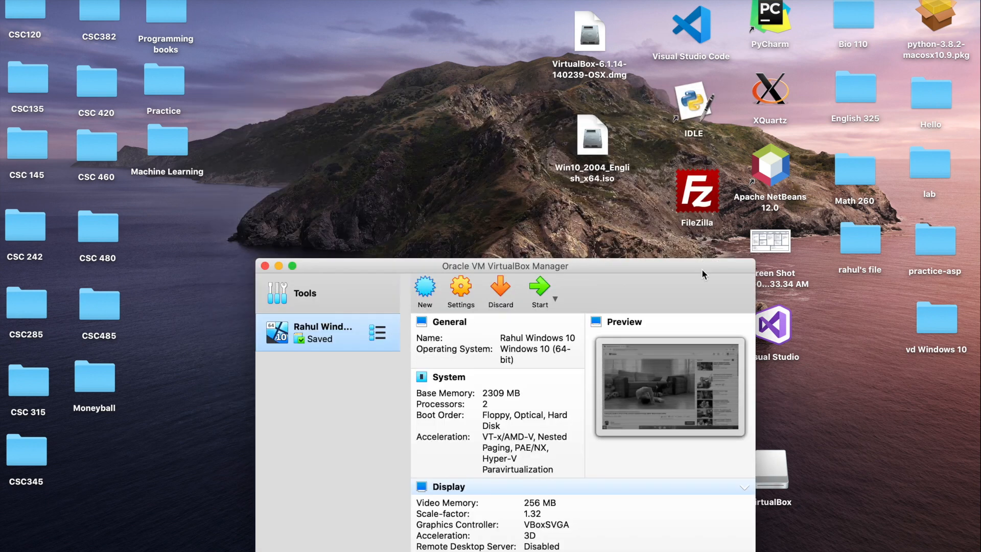
# Boot the existing saved Windows 10 machine from the Manager list
pyautogui.moveTo(702, 271); pyautogui.dragTo(728, 205)
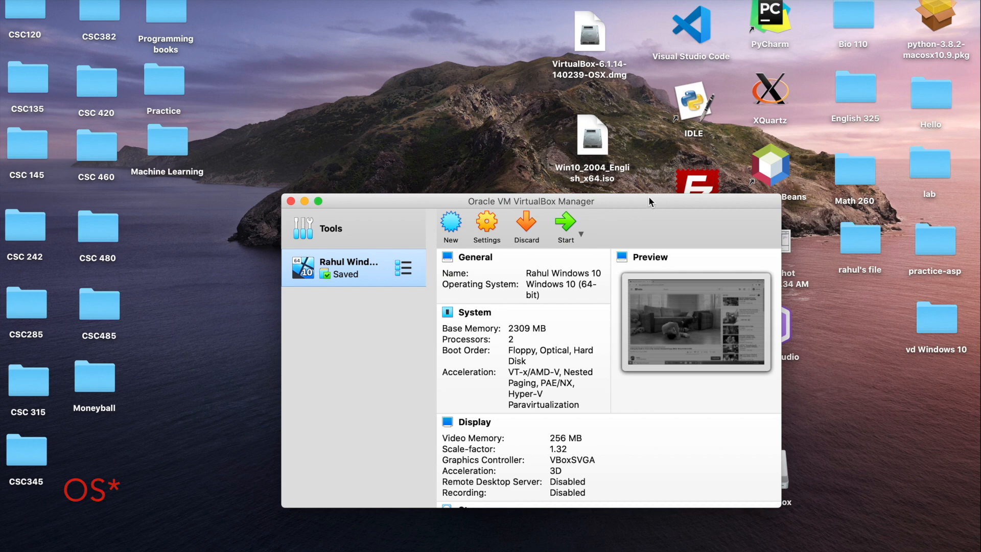
pyautogui.moveTo(648, 198); pyautogui.dragTo(645, 140)
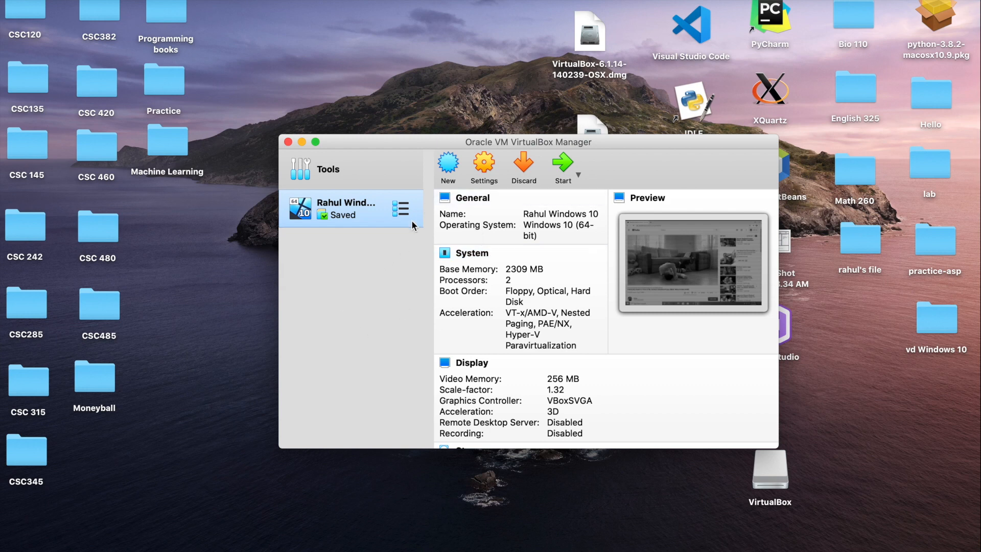
pyautogui.doubleClick(379, 206)
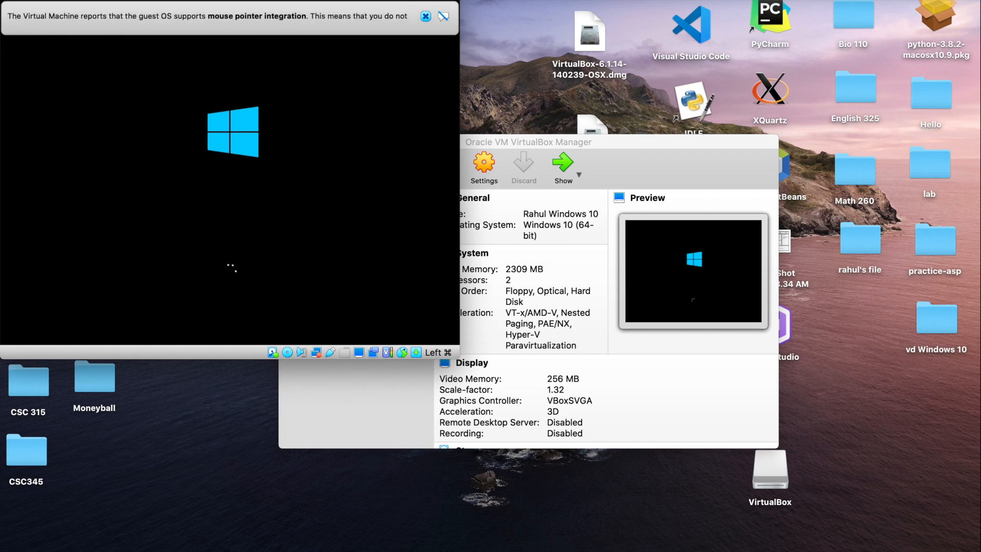
# Dismiss the pointer notice and insert the Guest Additions CD image into the VM
pyautogui.click(425, 16)
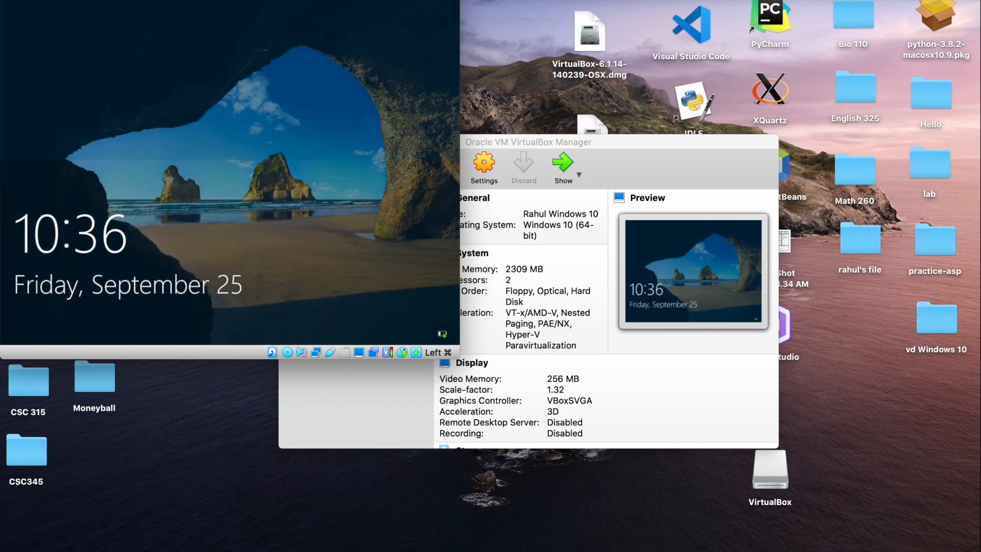
pyautogui.click(250, 0)
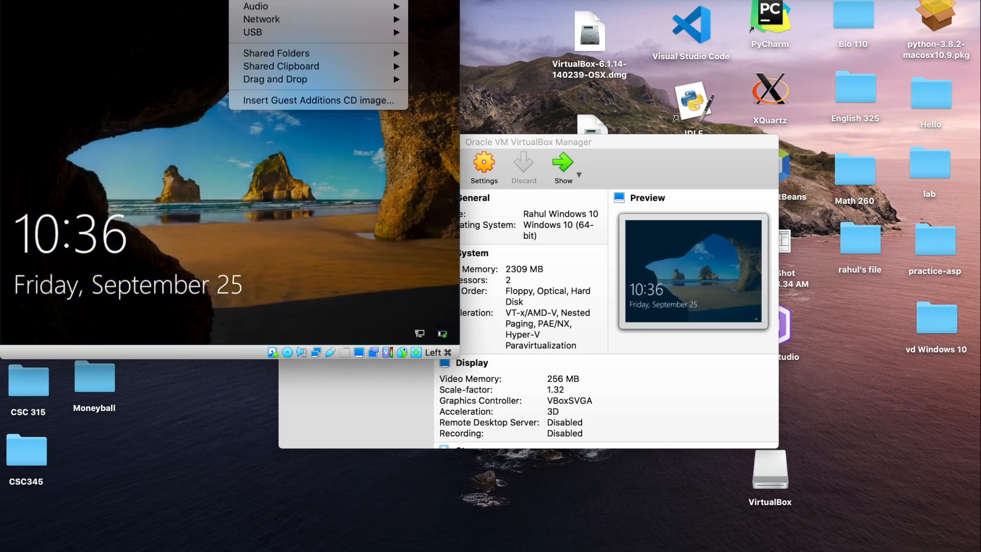
pyautogui.click(309, 102)
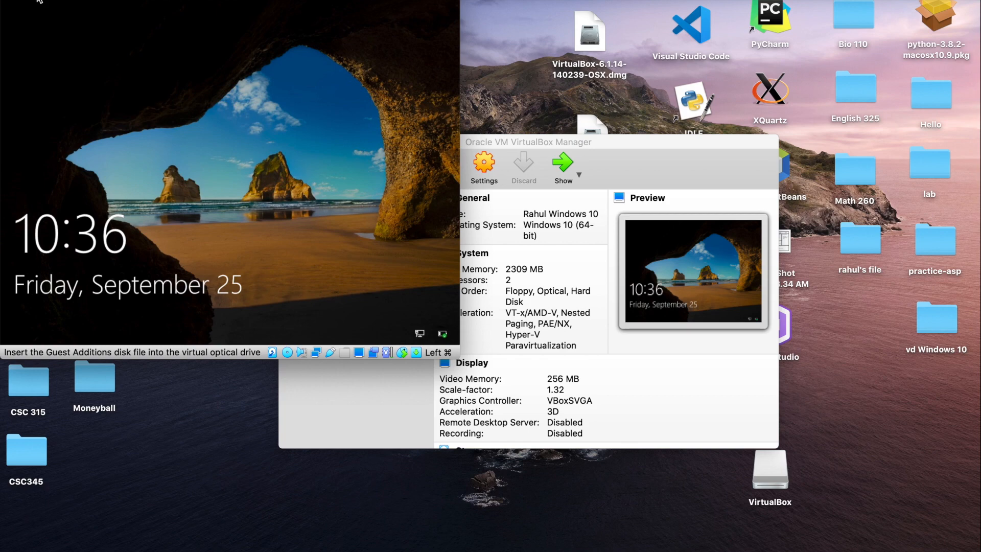
# Switch the VM to full screen and sign in to Windows with the account PIN
pyautogui.click(38, 0)
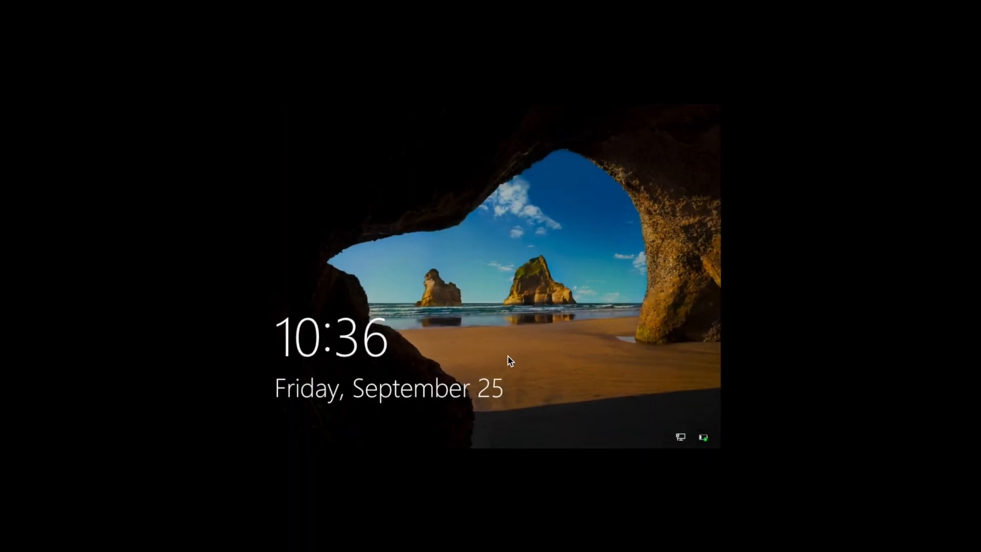
pyautogui.click(508, 359)
pyautogui.write('1234')
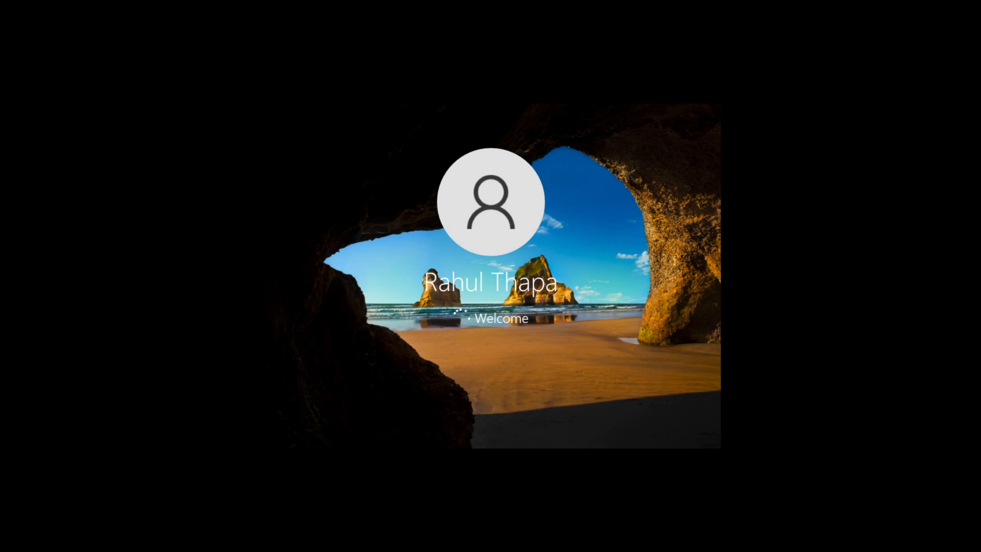
# Toggle the guest out of and back into full screen, then view its Personalize background settings
pyautogui.press('super+f')
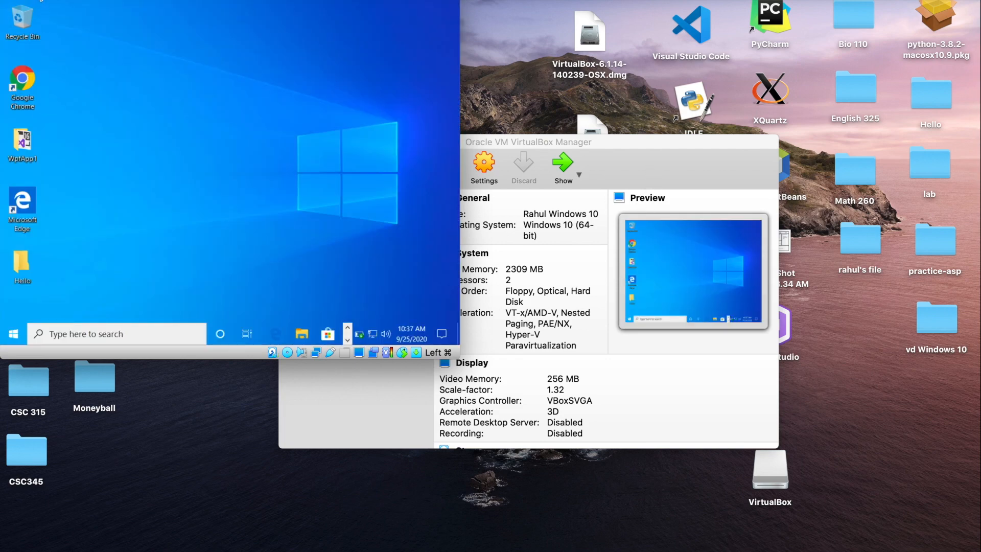
pyautogui.press('super+f')
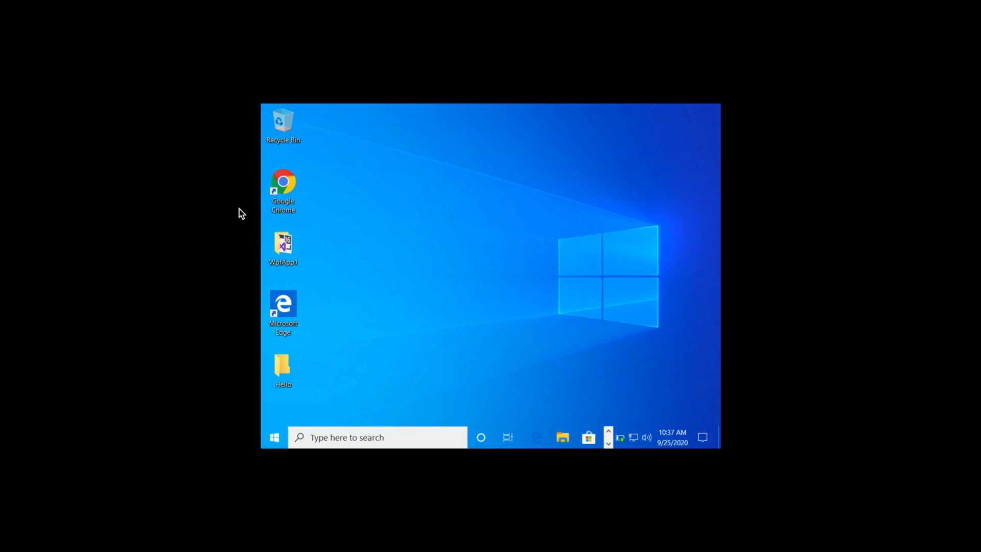
pyautogui.rightClick(507, 253)
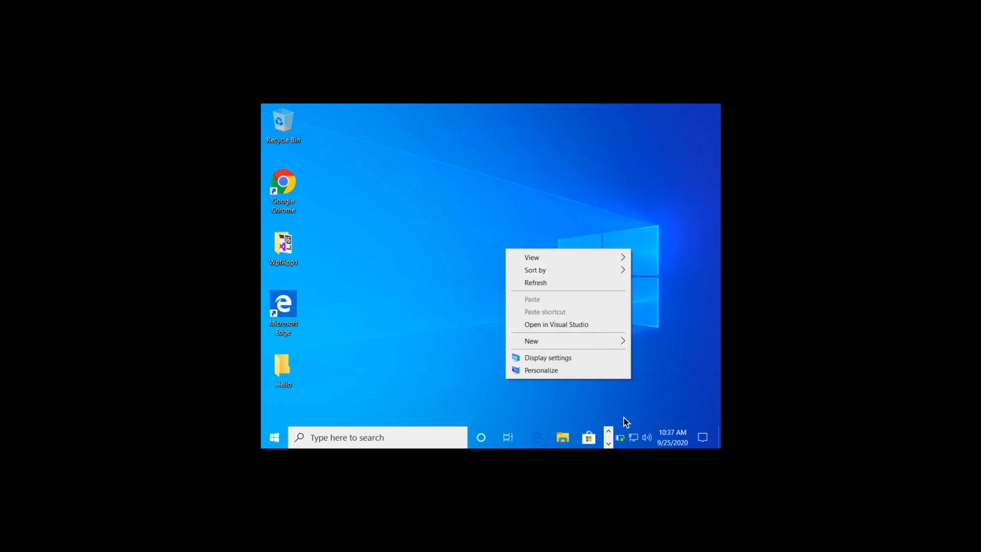
pyautogui.click(577, 371)
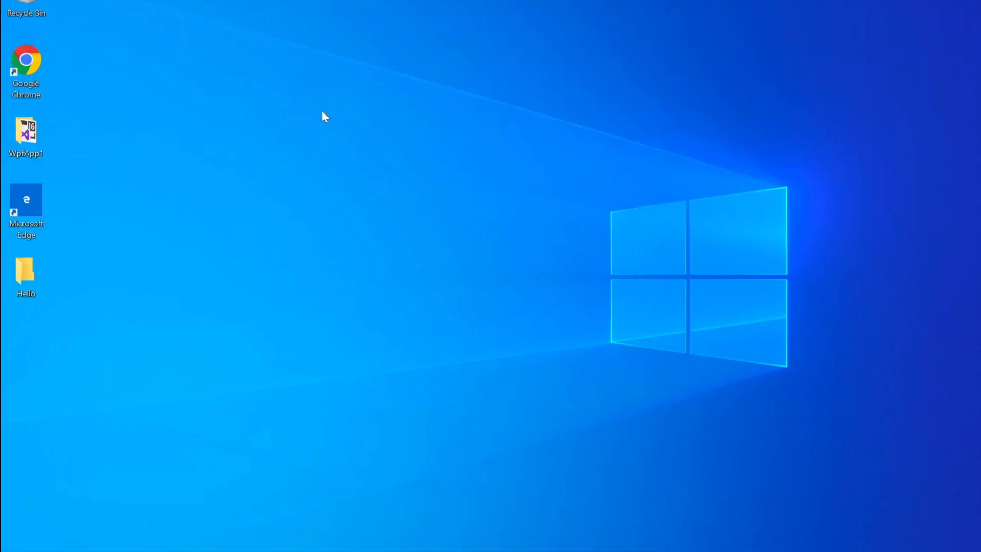
pyautogui.rightClick(265, 83)
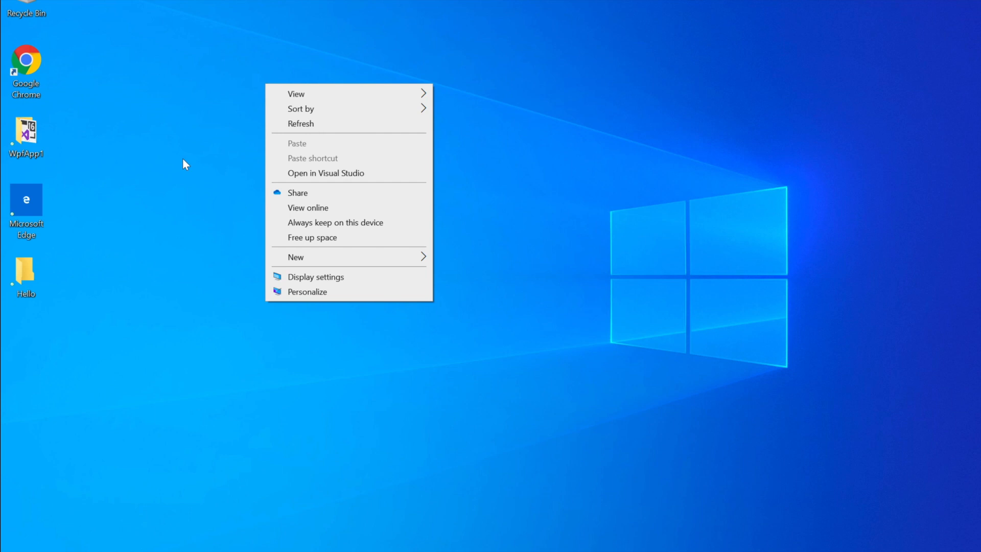